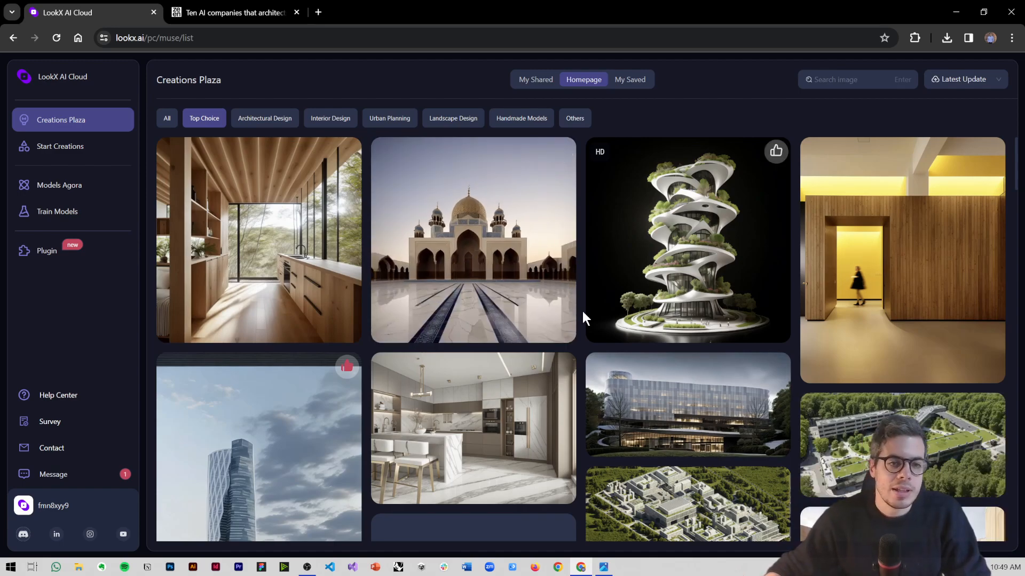
Browse the Top Choice images in Creations Plaza and open the multi-level glass house with the stone path.
{"action": "scroll", "coordinate": [582, 312], "scroll_direction": "down", "scroll_amount": 3}
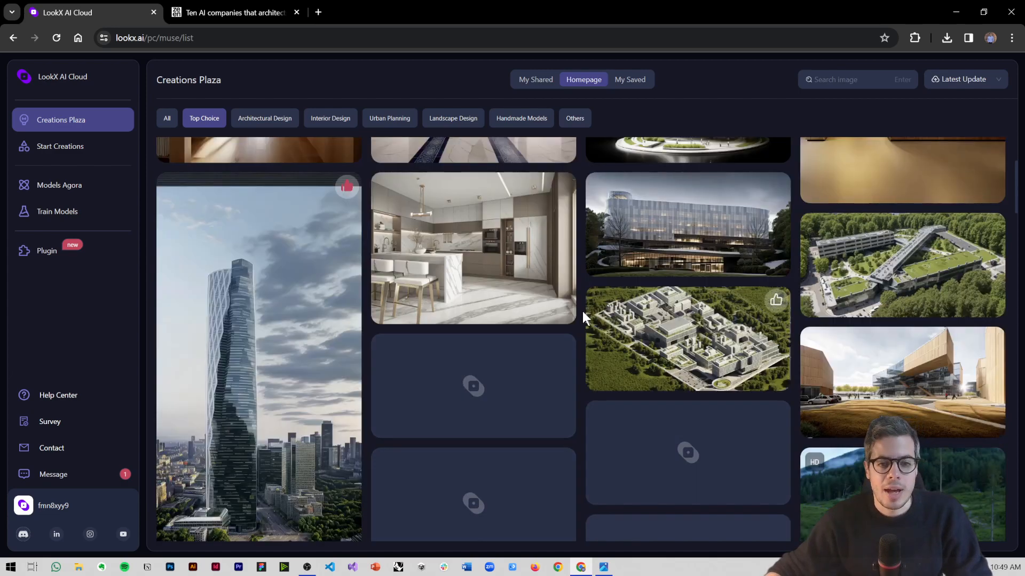
{"action": "scroll", "coordinate": [582, 312], "scroll_direction": "down", "scroll_amount": 1}
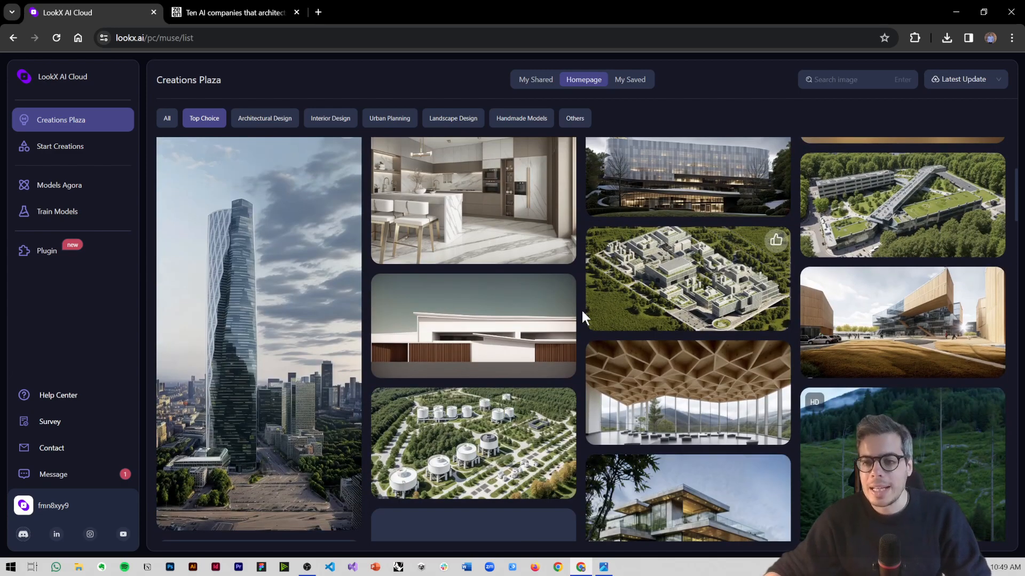
{"action": "scroll", "coordinate": [581, 312], "scroll_direction": "down", "scroll_amount": 1}
{"action": "scroll", "coordinate": [603, 320], "scroll_direction": "down", "scroll_amount": 2}
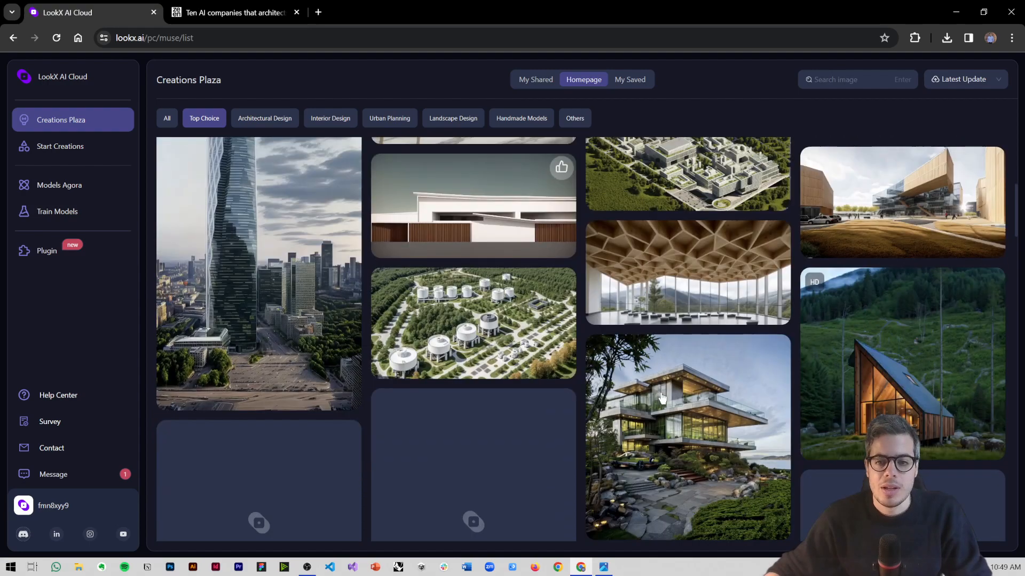
{"action": "left_click", "coordinate": [659, 395]}
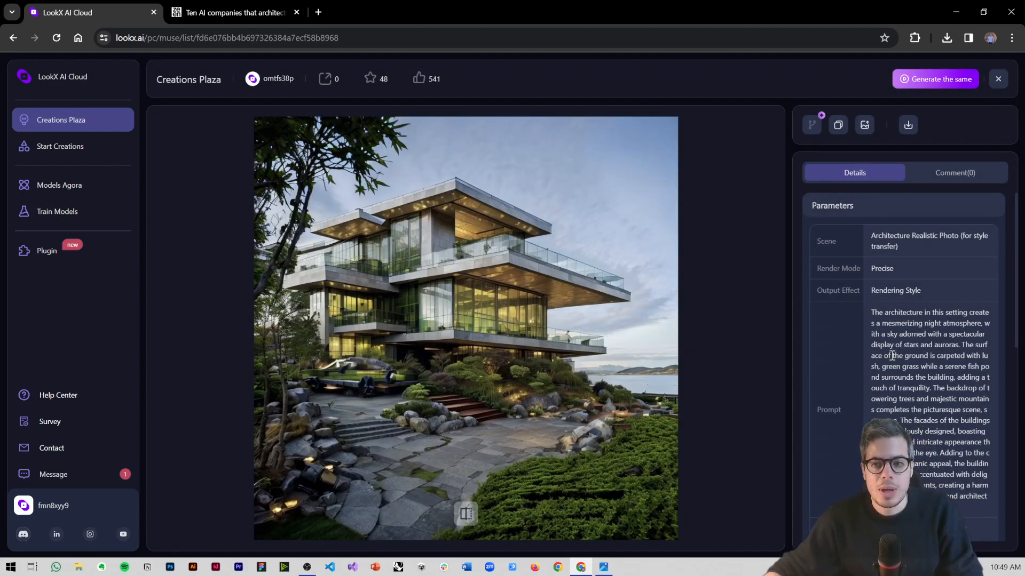
Examine the house image's prompt, parameters and base image, and compare the render with its base image side by side.
{"action": "left_click_drag", "start_coordinate": [876, 312], "coordinate": [989, 443]}
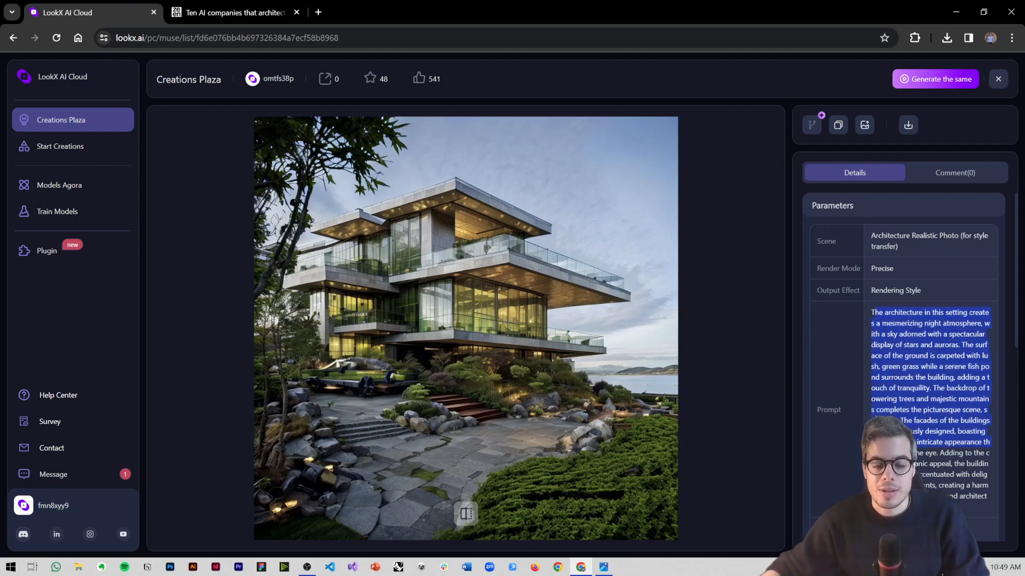
{"action": "triple_click", "coordinate": [884, 292]}
{"action": "scroll", "coordinate": [922, 288], "scroll_direction": "down", "scroll_amount": 3}
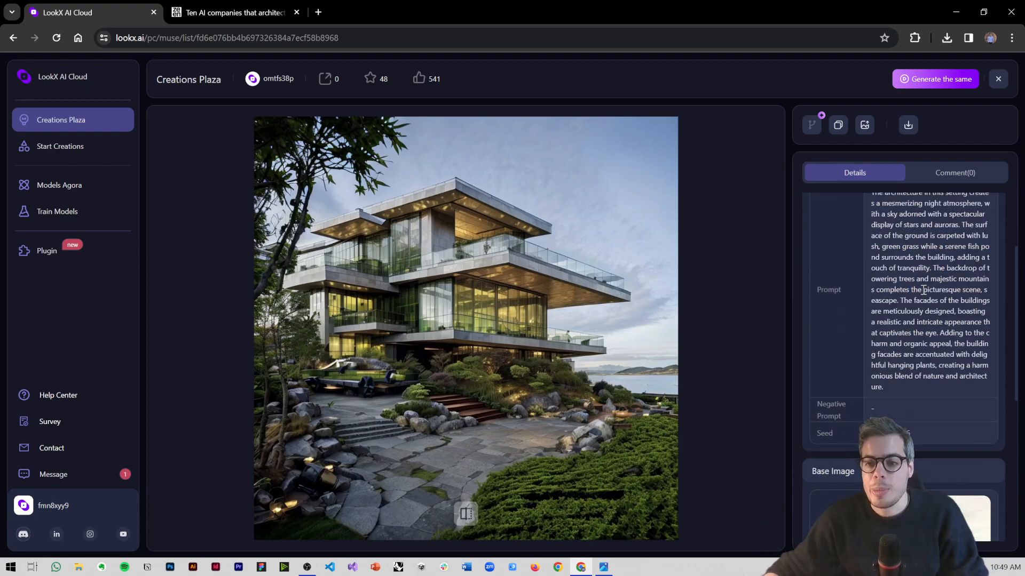
{"action": "scroll", "coordinate": [923, 290], "scroll_direction": "down", "scroll_amount": 2}
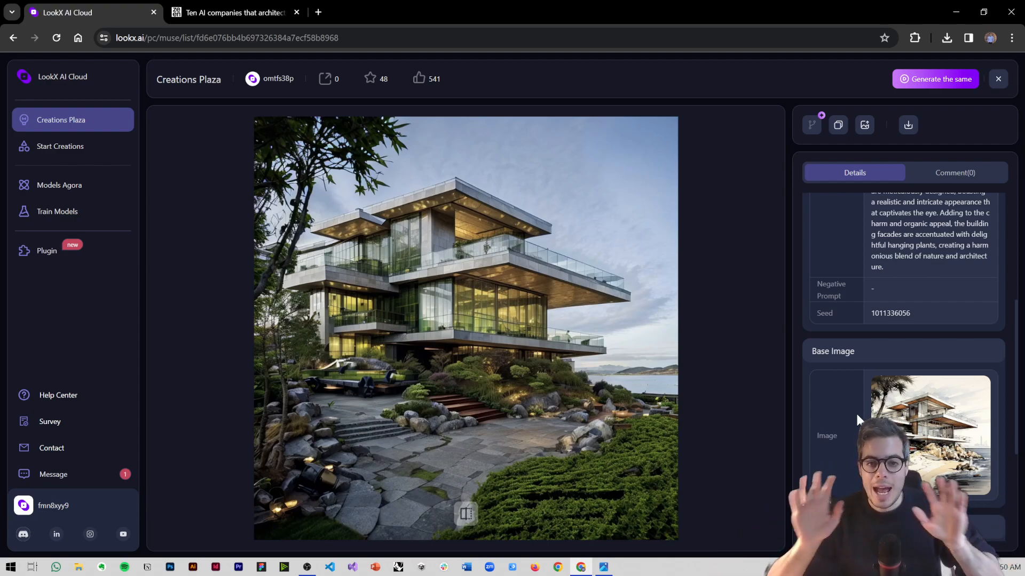
{"action": "left_click", "coordinate": [466, 516]}
{"action": "mouse_move", "coordinate": [459, 335]}
{"action": "left_mouse_down"}
{"action": "mouse_move", "coordinate": [335, 330]}
{"action": "mouse_move", "coordinate": [556, 330]}
{"action": "mouse_move", "coordinate": [379, 331]}
{"action": "mouse_move", "coordinate": [499, 328]}
{"action": "left_mouse_up"}
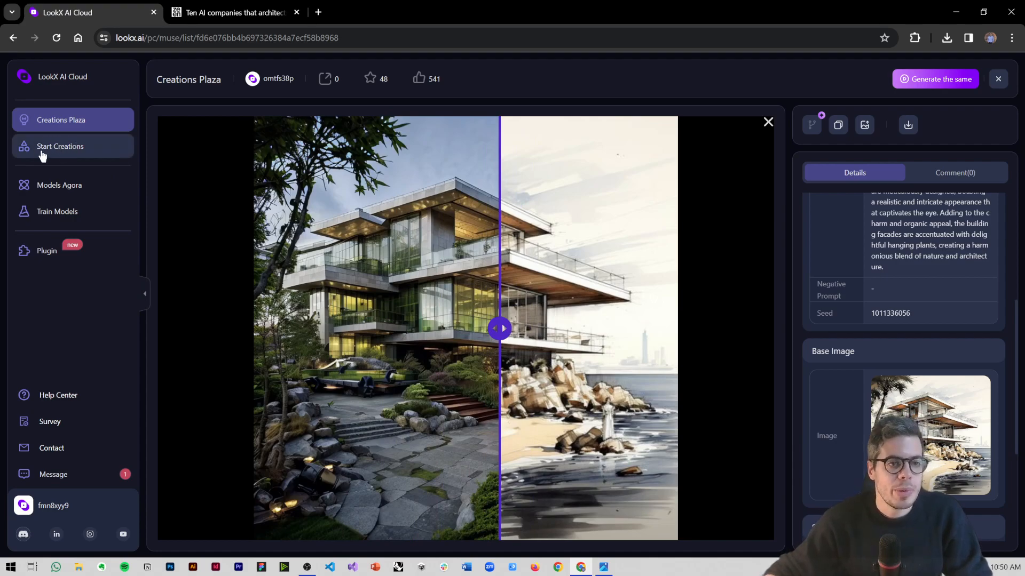
Open Start Creations, look over the generated records, and check the base model selection in Explore Mode.
{"action": "left_click", "coordinate": [39, 152]}
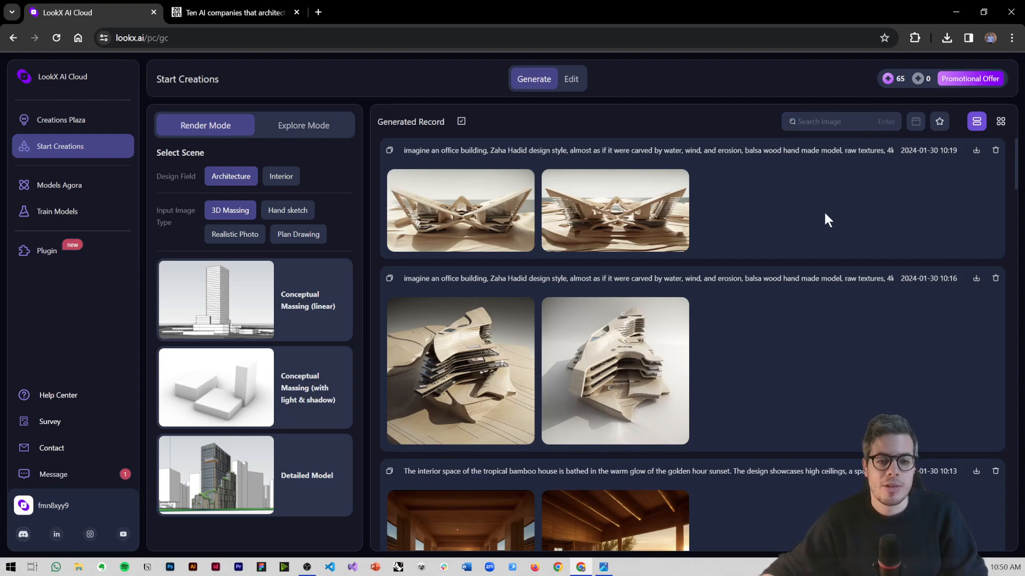
{"action": "scroll", "coordinate": [805, 216], "scroll_direction": "down", "scroll_amount": 1}
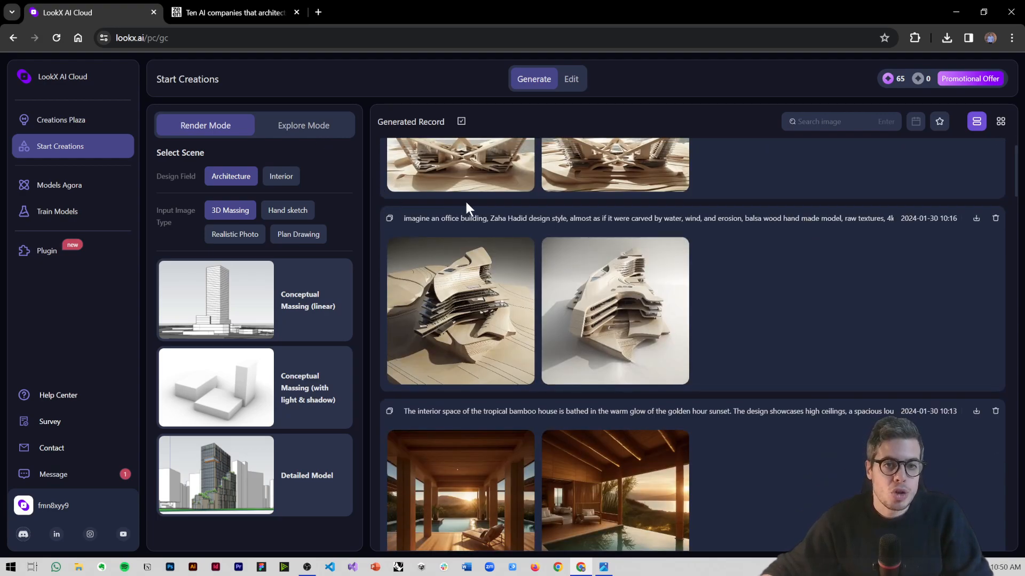
{"action": "scroll", "coordinate": [465, 199], "scroll_direction": "up", "scroll_amount": 1}
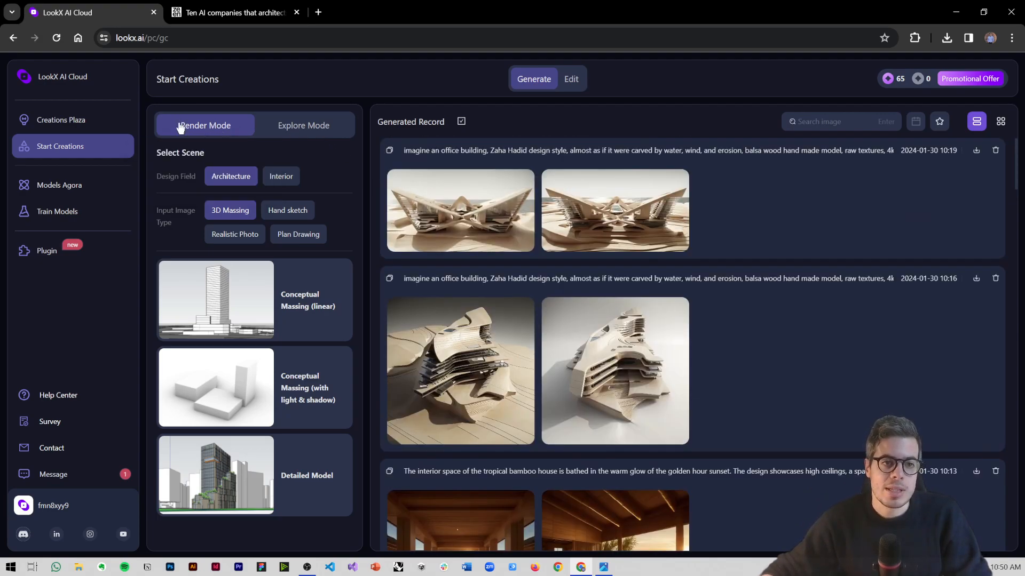
{"action": "left_click", "coordinate": [300, 132]}
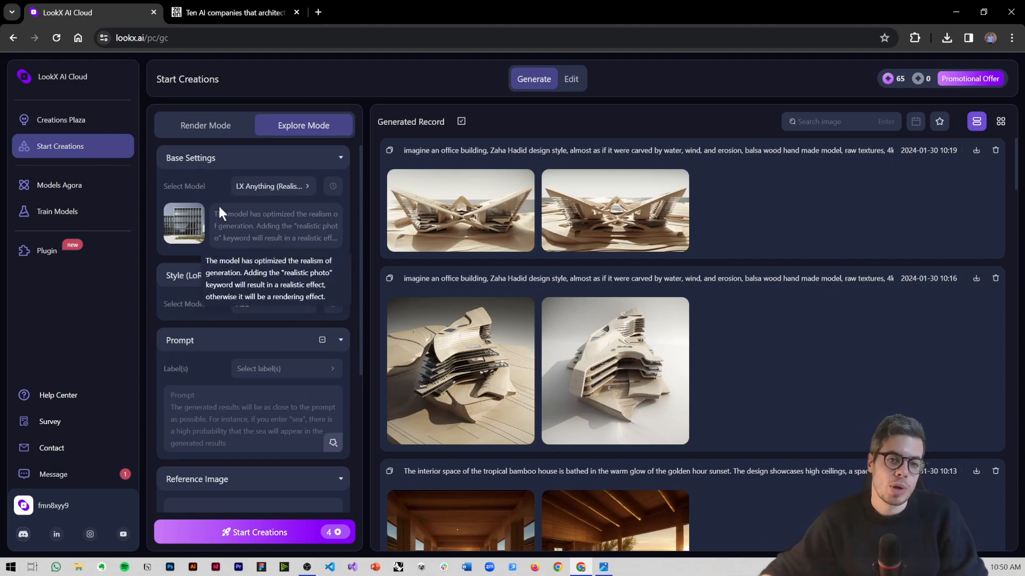
{"action": "left_click", "coordinate": [246, 191]}
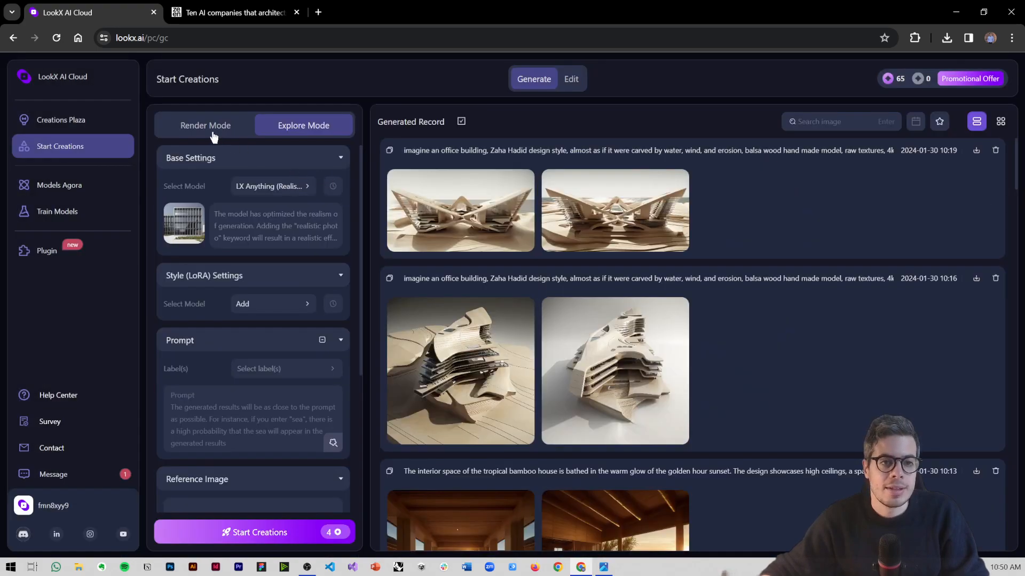
Return to Render Mode and view the architecture scene options for hand sketch, realistic photo and plan drawing inputs.
{"action": "left_click", "coordinate": [213, 136]}
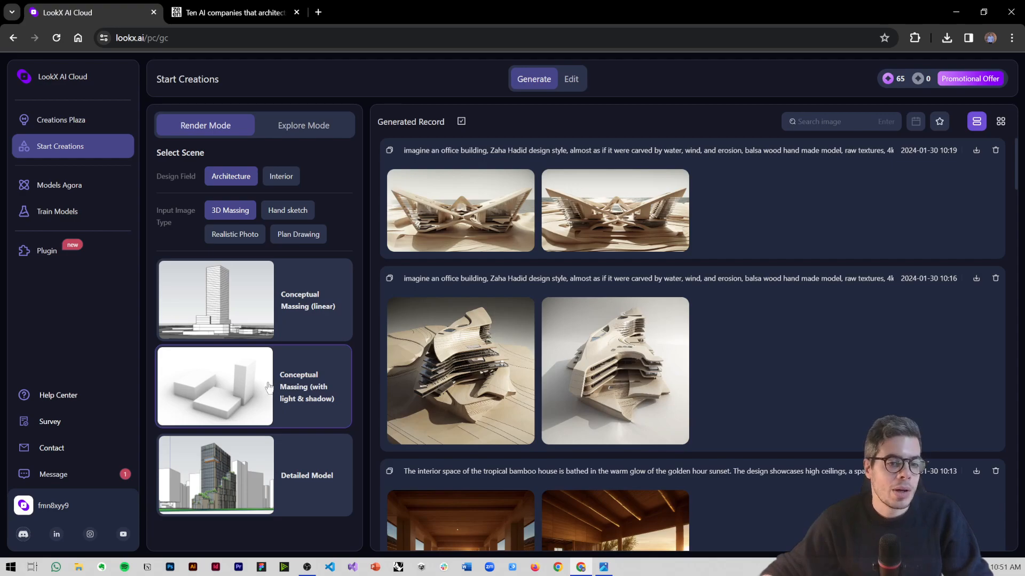
{"action": "left_click", "coordinate": [276, 213]}
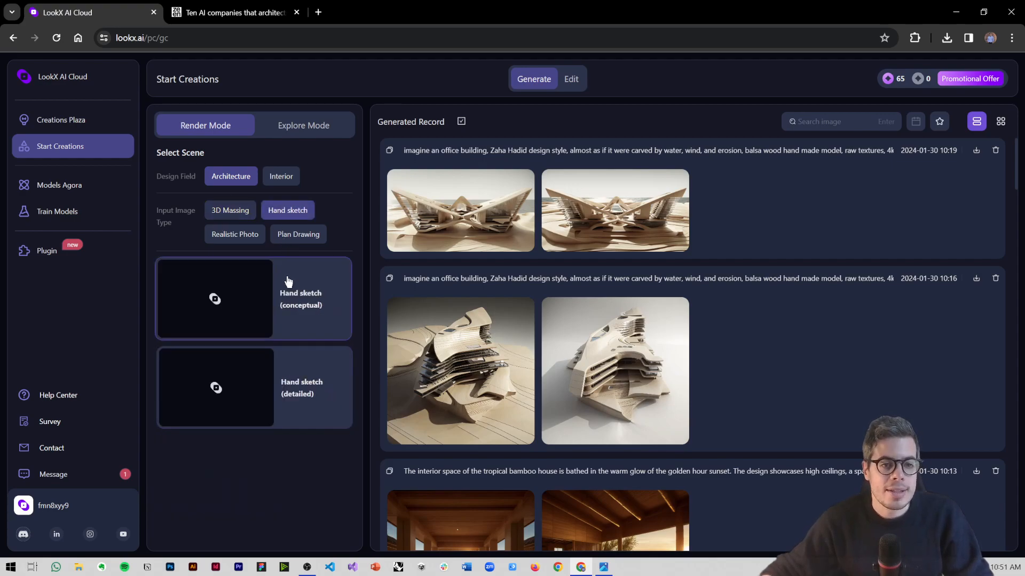
{"action": "left_click", "coordinate": [246, 241]}
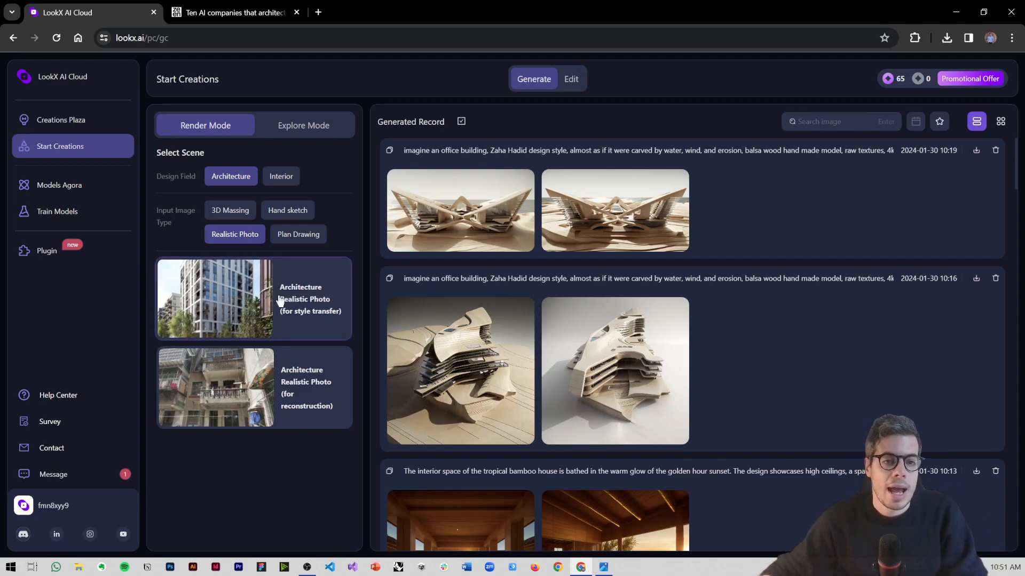
{"action": "left_click", "coordinate": [289, 239]}
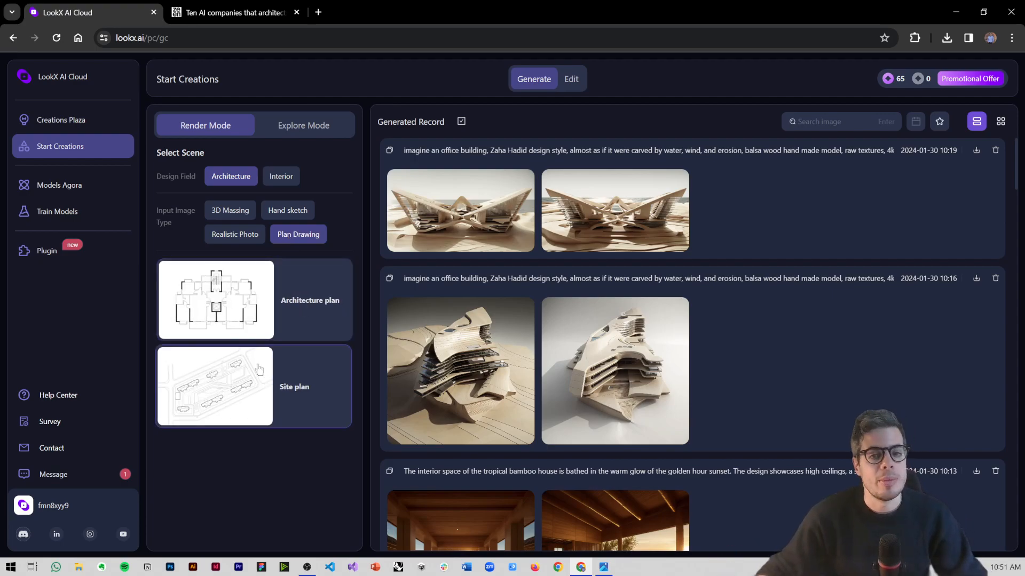
Switch to Explore Mode and open the first Acapulco beach house image from the generated records.
{"action": "left_click", "coordinate": [291, 133]}
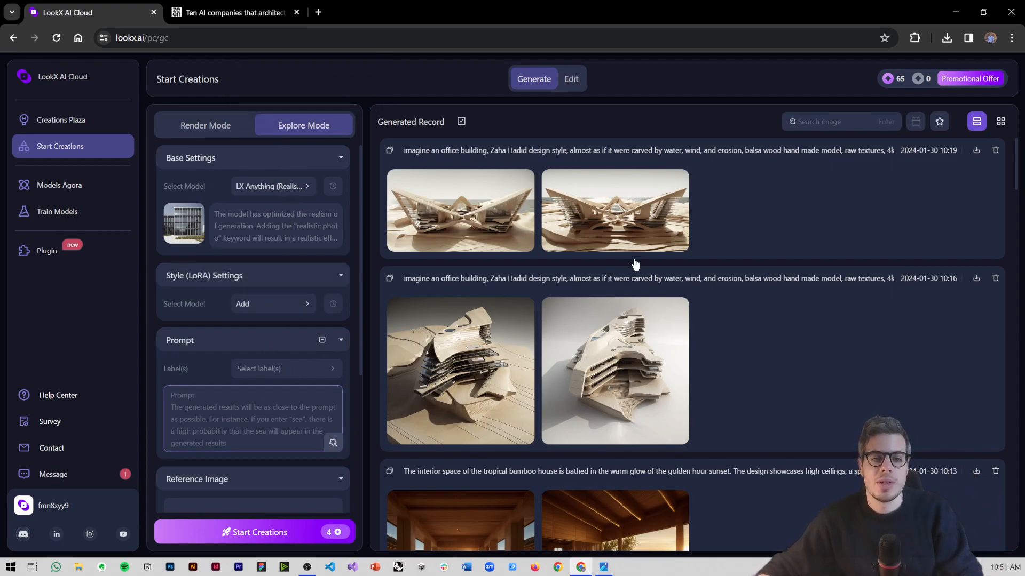
{"action": "scroll", "coordinate": [646, 229], "scroll_direction": "down", "scroll_amount": 1}
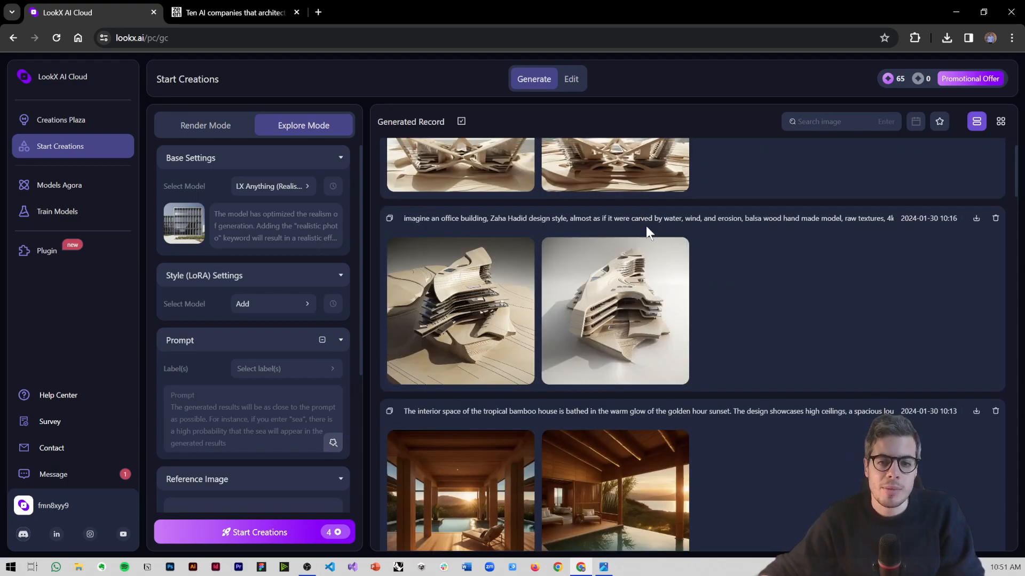
{"action": "scroll", "coordinate": [646, 226], "scroll_direction": "down", "scroll_amount": 5}
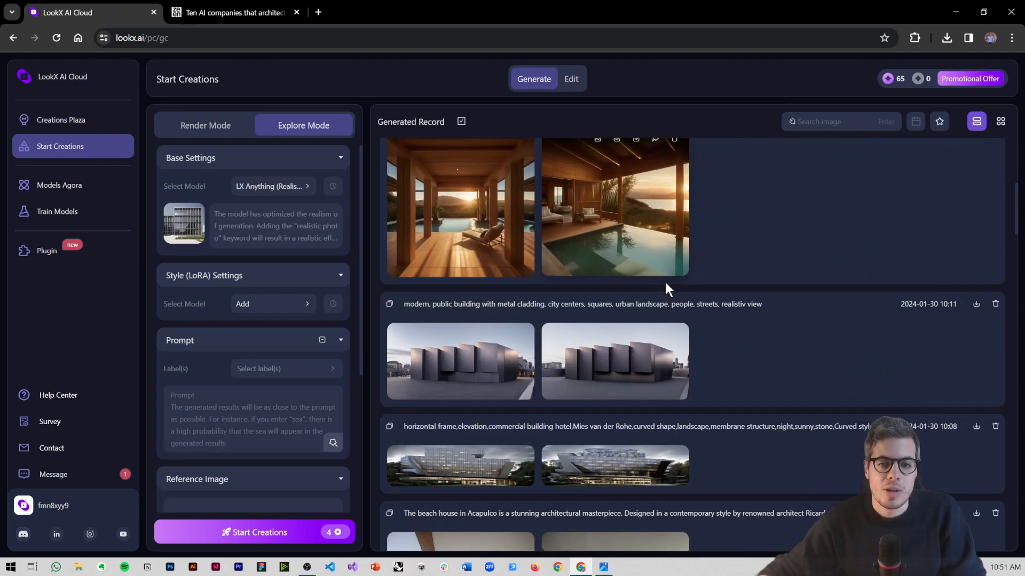
{"action": "scroll", "coordinate": [665, 289], "scroll_direction": "down", "scroll_amount": 2}
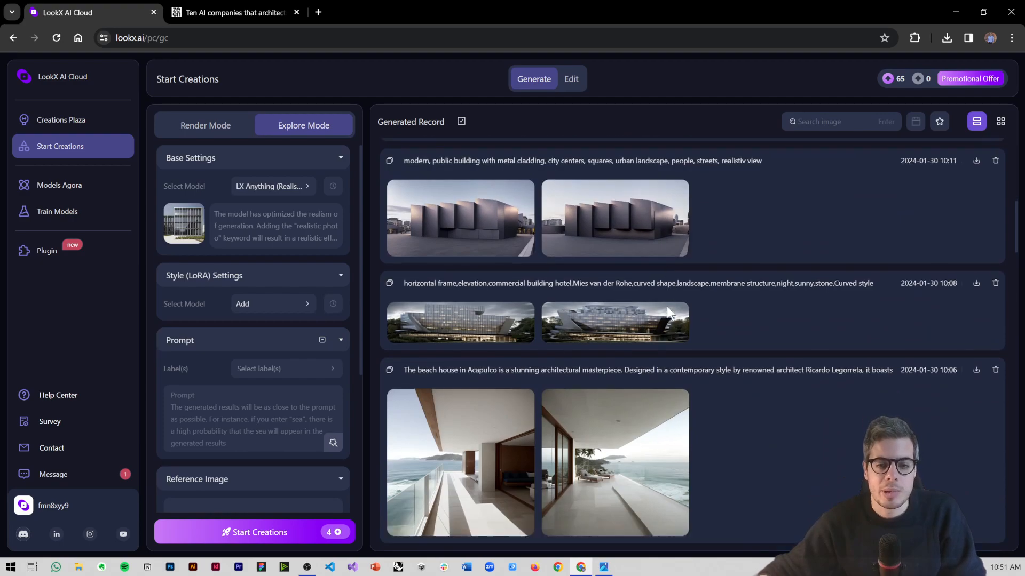
{"action": "scroll", "coordinate": [667, 306], "scroll_direction": "down", "scroll_amount": 2}
{"action": "scroll", "coordinate": [465, 318], "scroll_direction": "down", "scroll_amount": 1}
{"action": "left_click", "coordinate": [466, 318]}
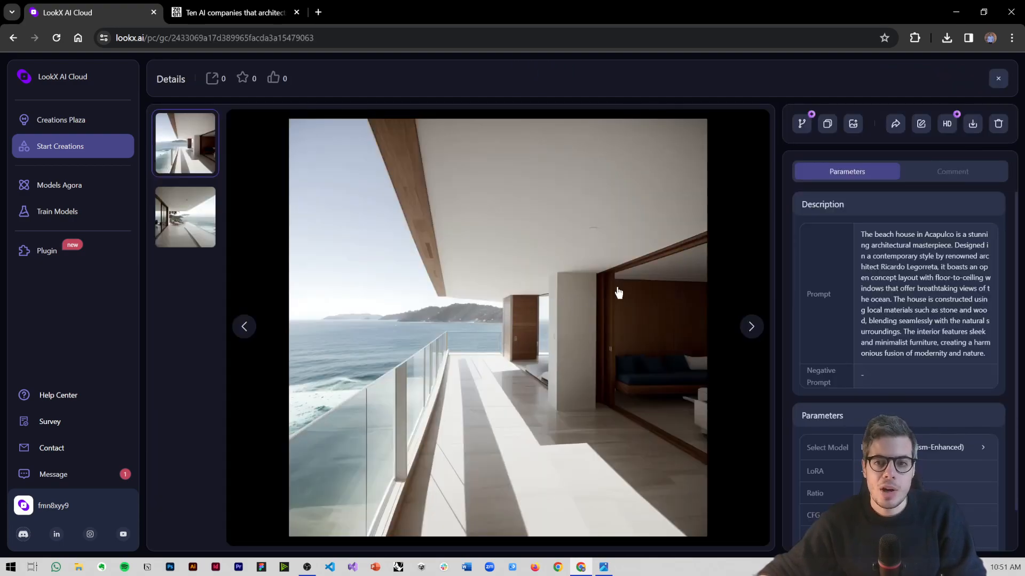
Copy the beach house image's full prompt text from its description and close the image details.
{"action": "left_click_drag", "start_coordinate": [867, 236], "coordinate": [950, 321]}
{"action": "scroll", "coordinate": [950, 321], "scroll_direction": "down", "scroll_amount": 1}
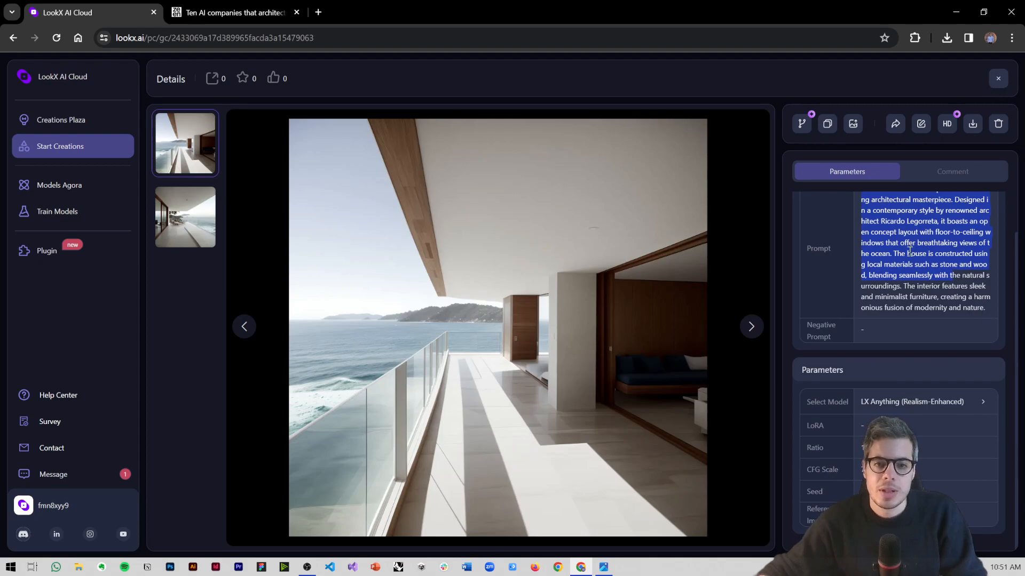
{"action": "triple_click", "coordinate": [916, 276]}
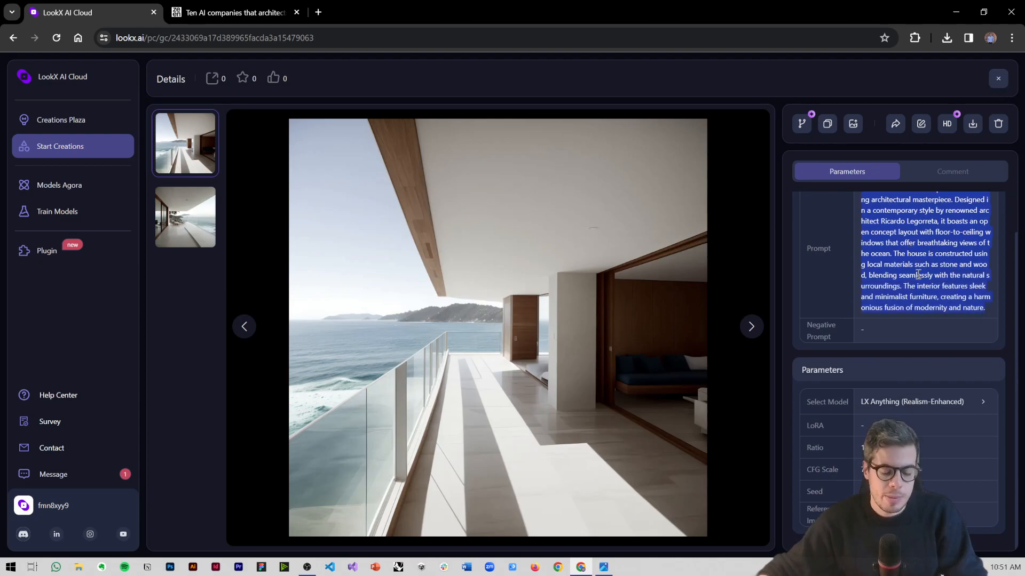
{"action": "left_click", "coordinate": [998, 80]}
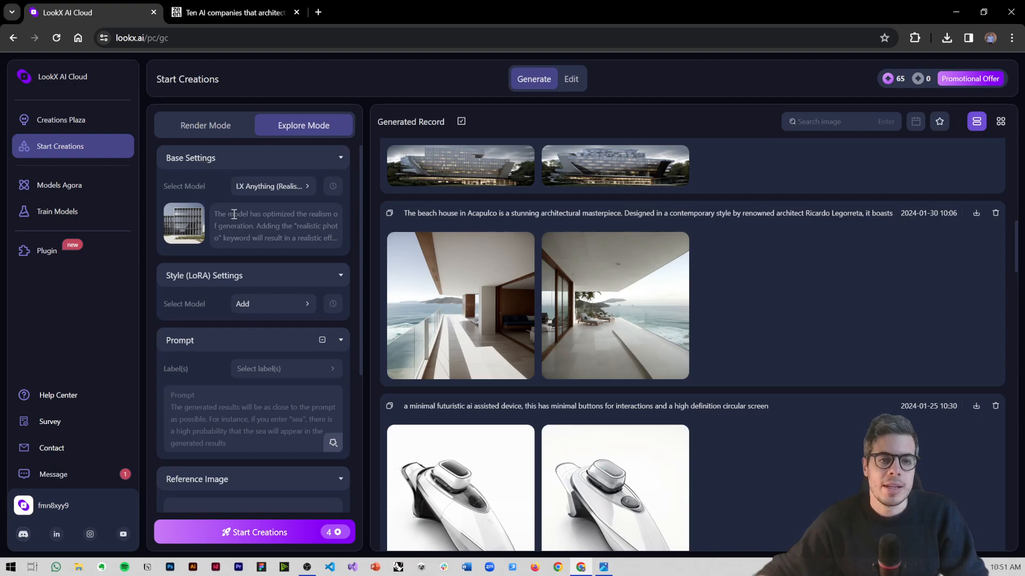
View the recommended base models and the shared LoRA style models without choosing any.
{"action": "left_click", "coordinate": [258, 195]}
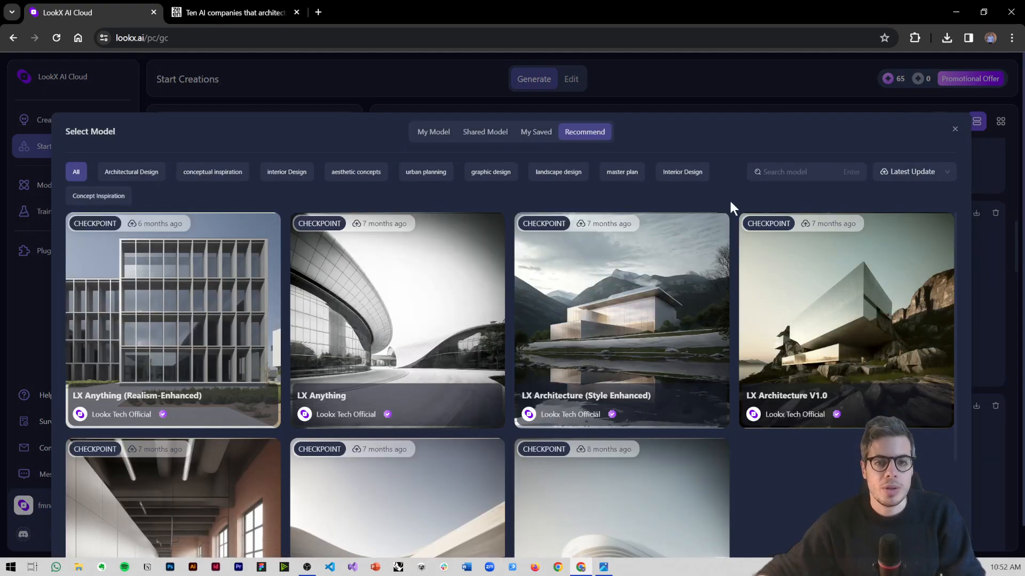
{"action": "left_click", "coordinate": [955, 129]}
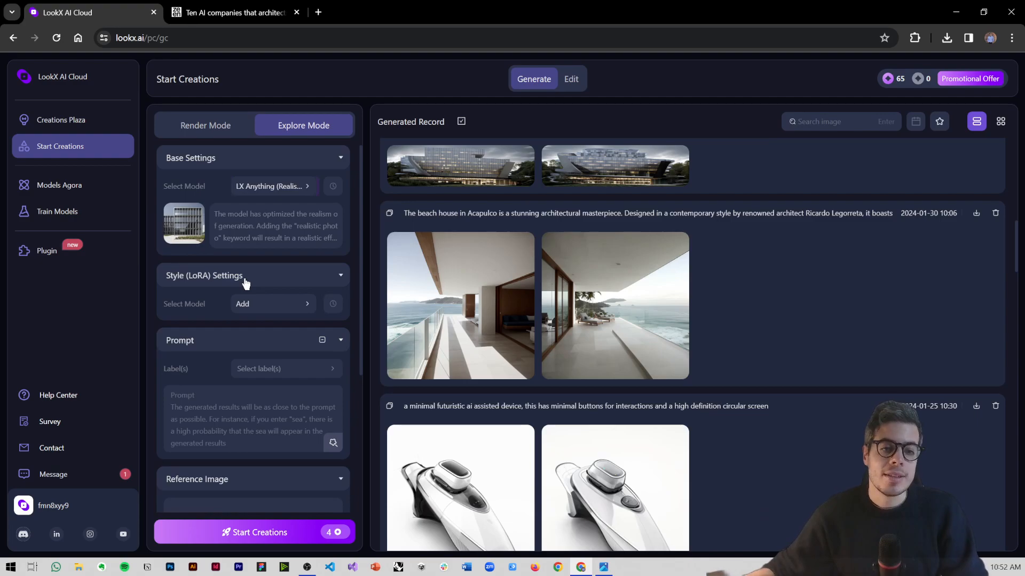
{"action": "left_click", "coordinate": [247, 306]}
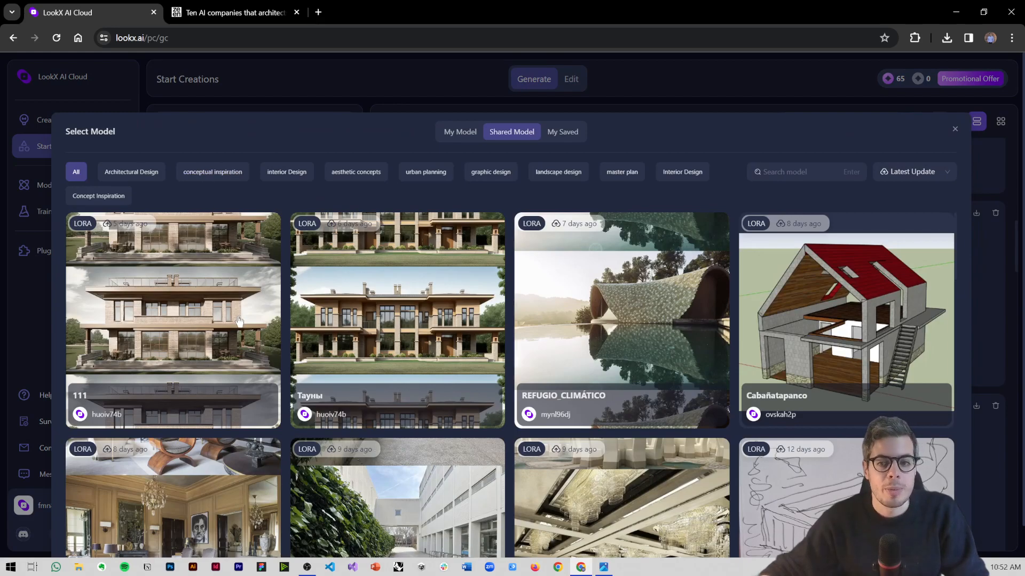
{"action": "scroll", "coordinate": [235, 315], "scroll_direction": "down", "scroll_amount": 1}
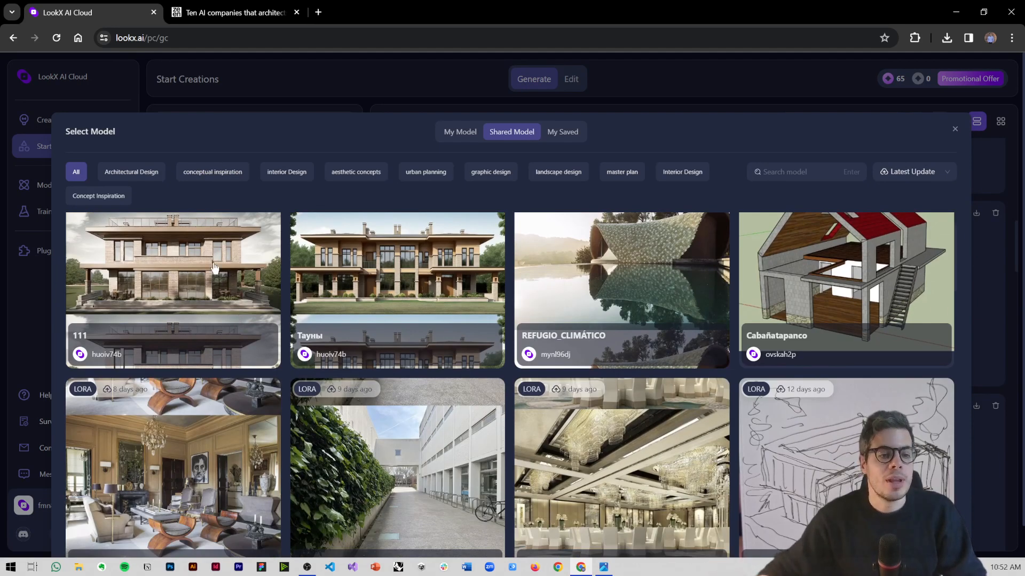
{"action": "left_click", "coordinate": [955, 130]}
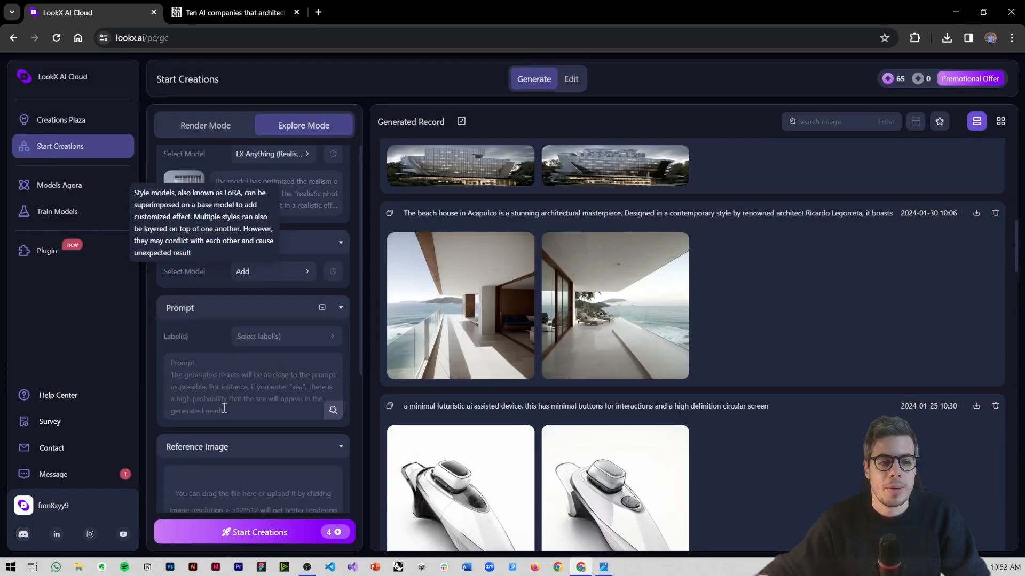
Paste the copied Acapulco beach house description as the Explore Mode prompt and remove the trailing empty line.
{"action": "scroll", "coordinate": [236, 320], "scroll_direction": "down", "scroll_amount": 1}
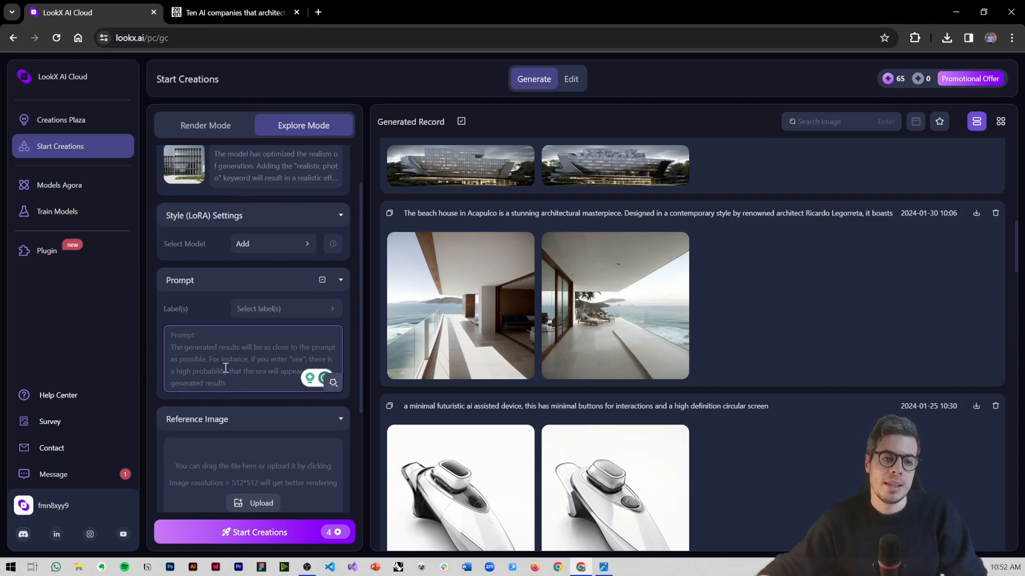
{"action": "type", "text": "The beach house in Acapulco is a stunning architectural masterpiece. Designed in a contemporary style by renowned architect Ricardo Legorreta, it boasts an open concept layout with floor-to-ceiling windows that offer breathtaking views of the ocean. The house is constructed using local materials such as stone and wood, blending seamlessly with the natural surroundings. The interior features sleek and minimalist furniture, creating a harmonious fusion of modernity and nature."}
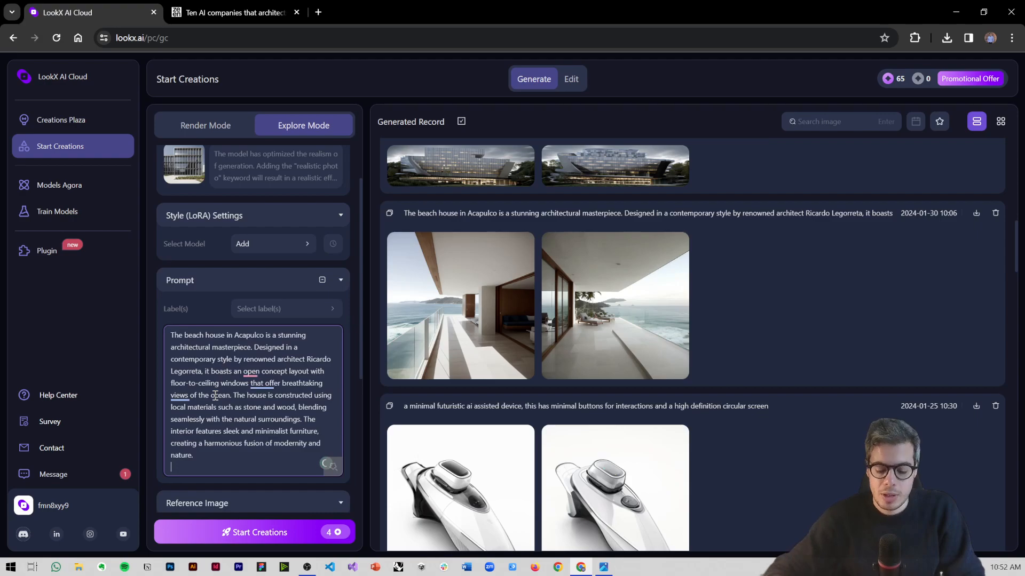
{"action": "key", "text": "BackSpace"}
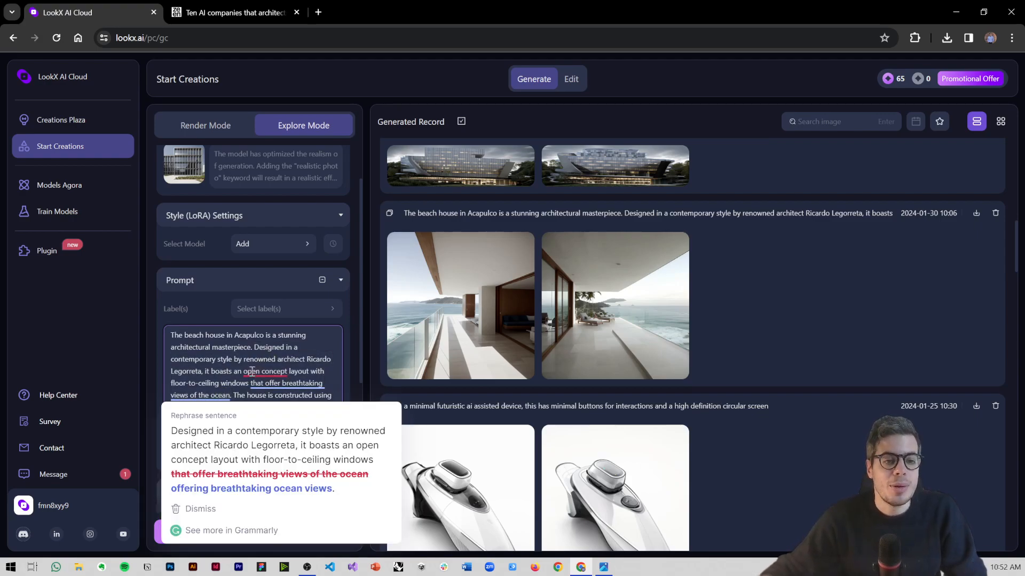
Replace the whole prompt with "The beach house", generate an AI-elaborated description from it, and apply that text as the prompt.
{"action": "key", "text": "ctrl+a"}
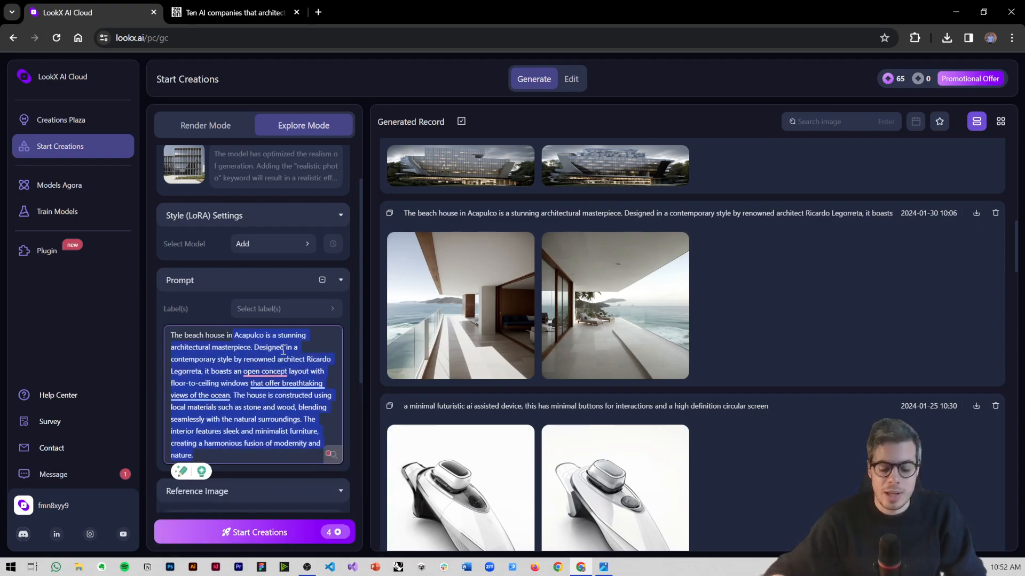
{"action": "type", "text": "The beach house"}
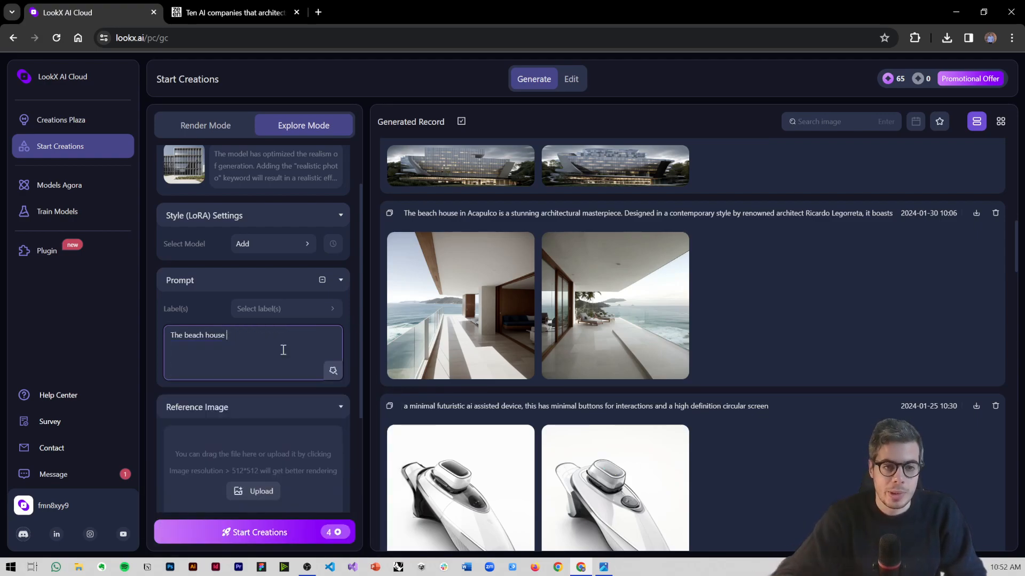
{"action": "left_click", "coordinate": [334, 370]}
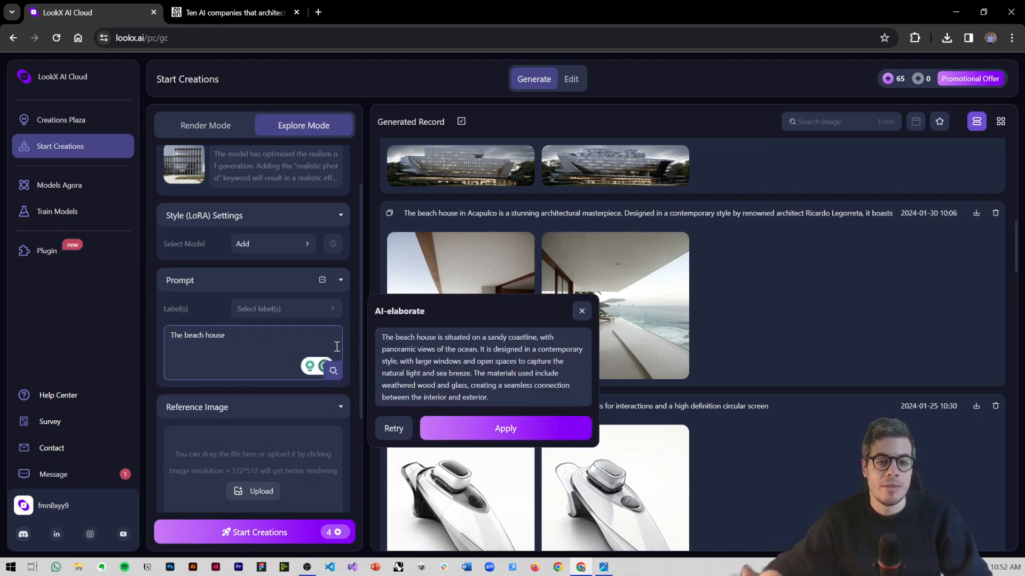
{"action": "left_click", "coordinate": [473, 424]}
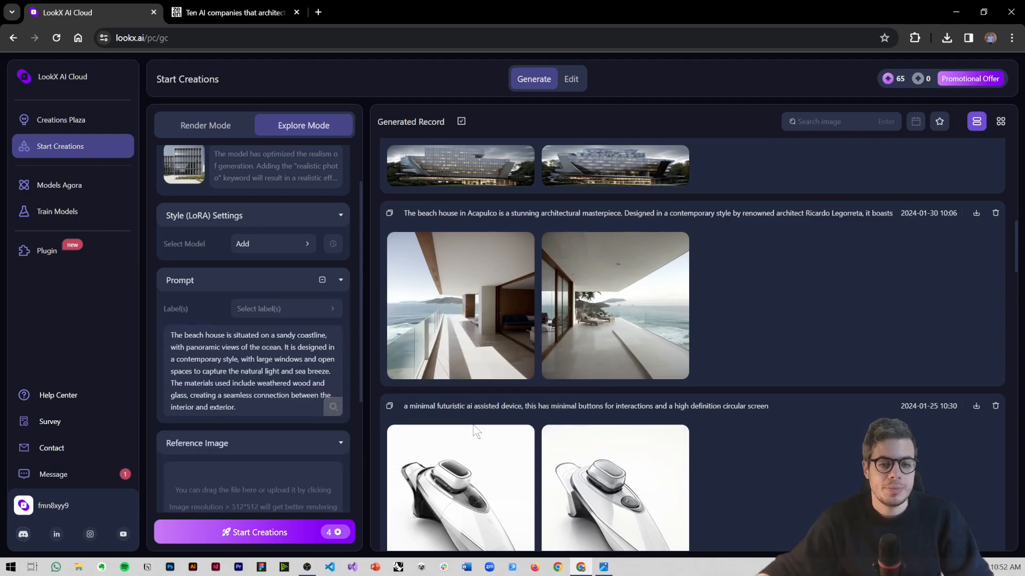
Look through the architecture prompt labels, from view and building function to exterior style and material, without selecting any.
{"action": "left_click", "coordinate": [265, 313]}
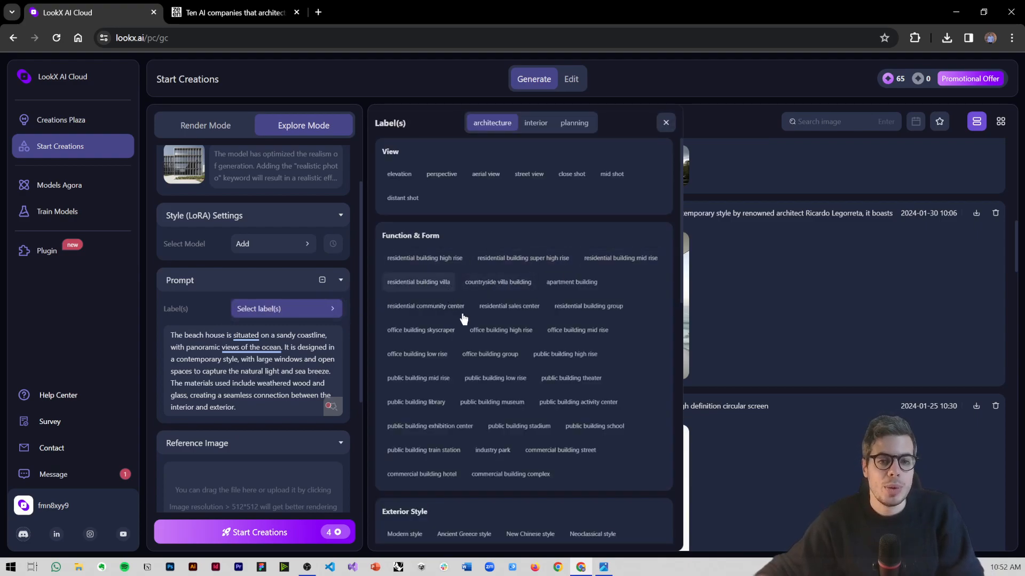
{"action": "scroll", "coordinate": [472, 242], "scroll_direction": "down", "scroll_amount": 2}
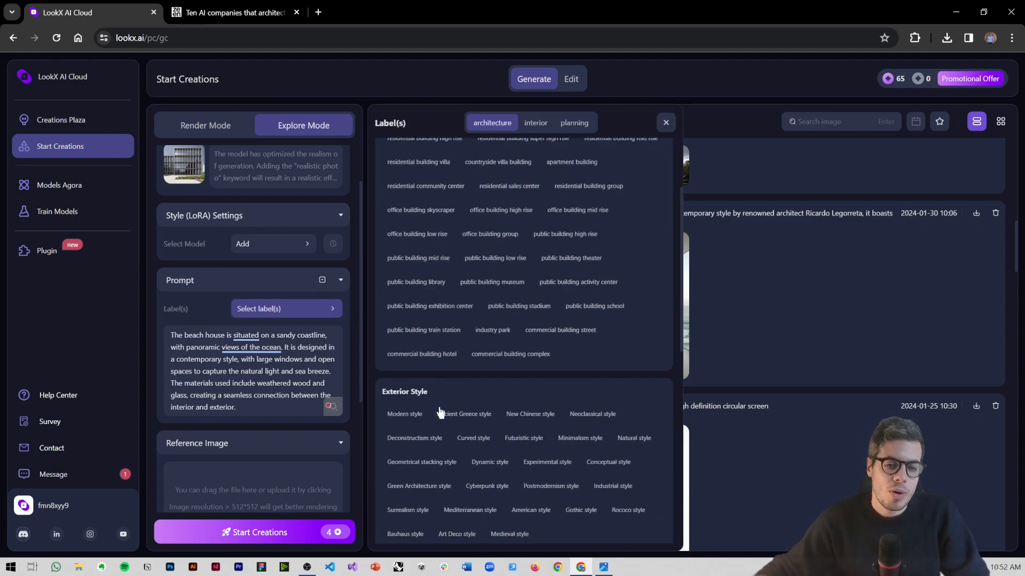
{"action": "scroll", "coordinate": [459, 394], "scroll_direction": "down", "scroll_amount": 4}
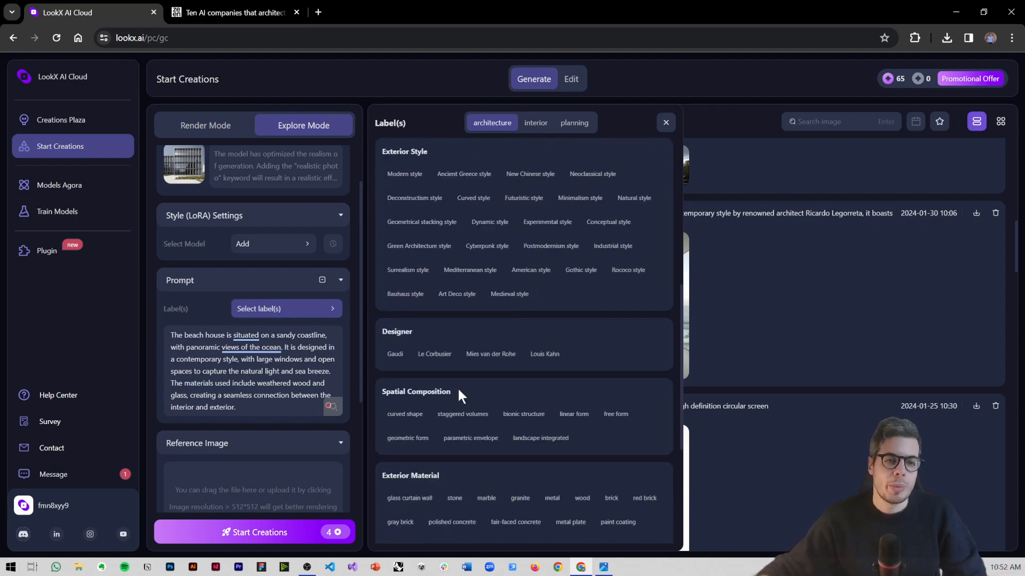
{"action": "scroll", "coordinate": [459, 396], "scroll_direction": "down", "scroll_amount": 1}
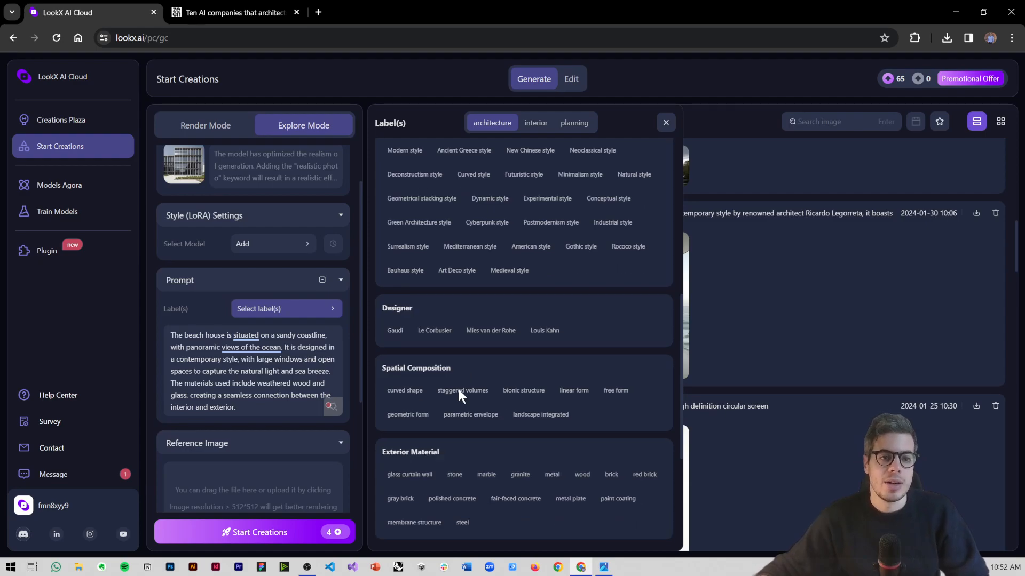
{"action": "left_click", "coordinate": [297, 341]}
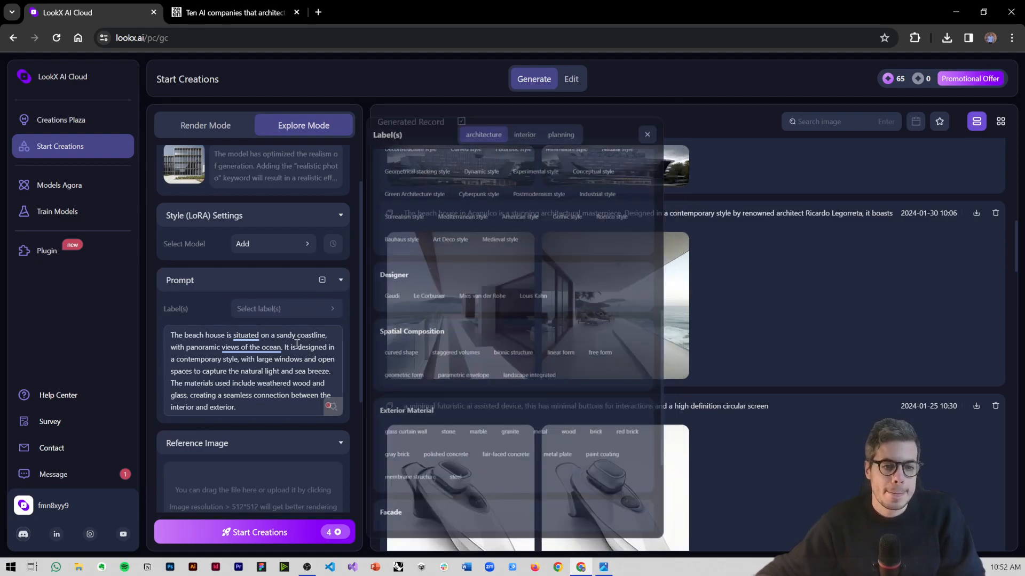
Upload the tower sketch from the WIT_Demo_MJ folder as the reference image and change "house" to "tower" in the prompt's first sentence.
{"action": "scroll", "coordinate": [297, 346], "scroll_direction": "down", "scroll_amount": 3}
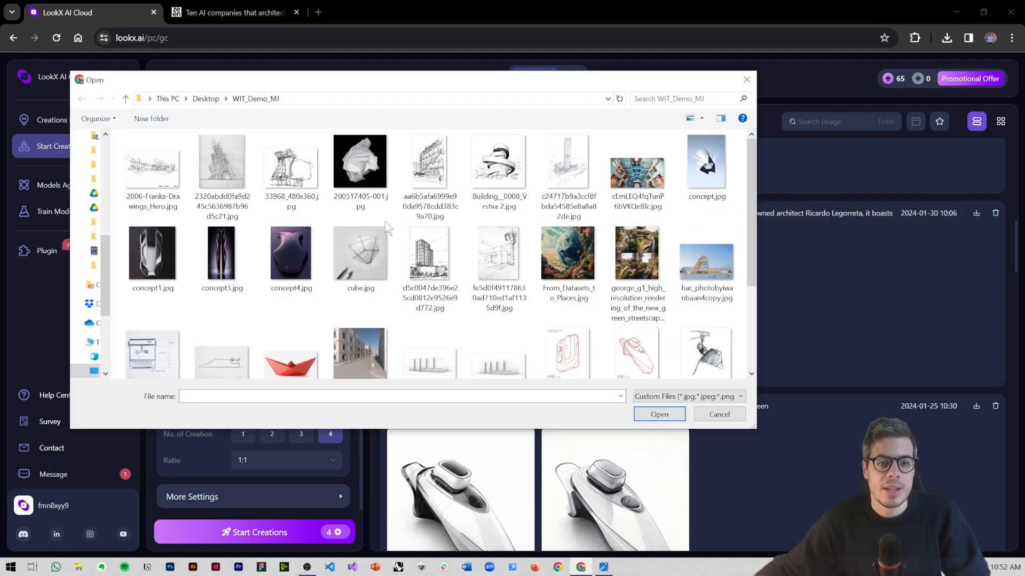
{"action": "scroll", "coordinate": [385, 222], "scroll_direction": "down", "scroll_amount": 1}
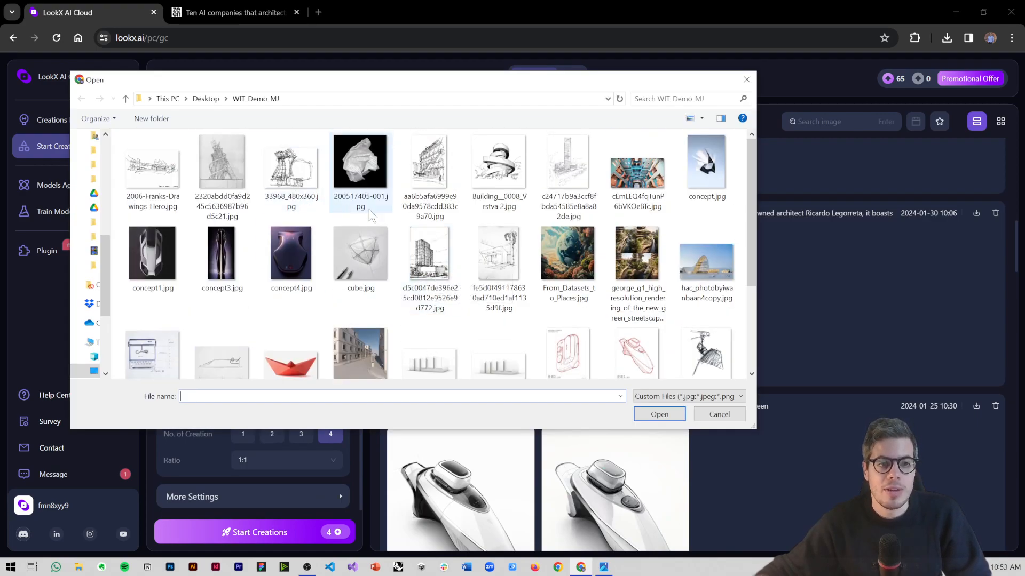
{"action": "left_click", "coordinate": [568, 170]}
{"action": "left_click", "coordinate": [659, 413]}
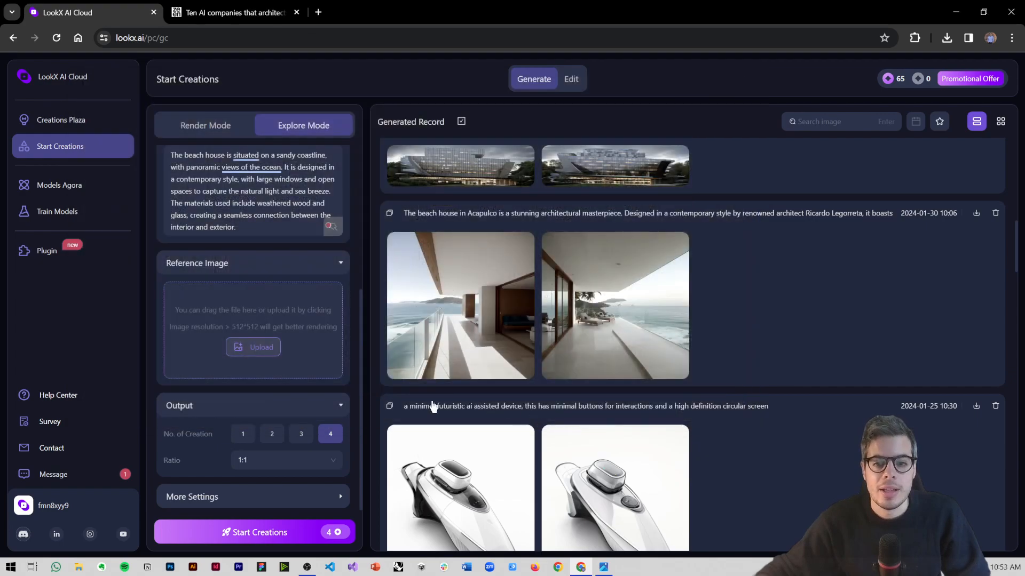
{"action": "double_click", "coordinate": [213, 155]}
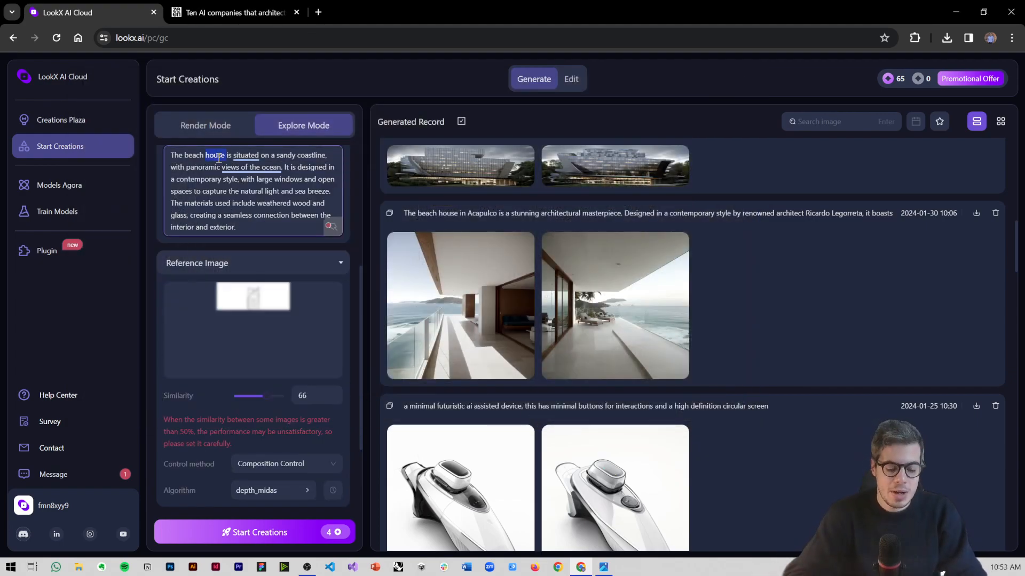
{"action": "type", "text": "tower"}
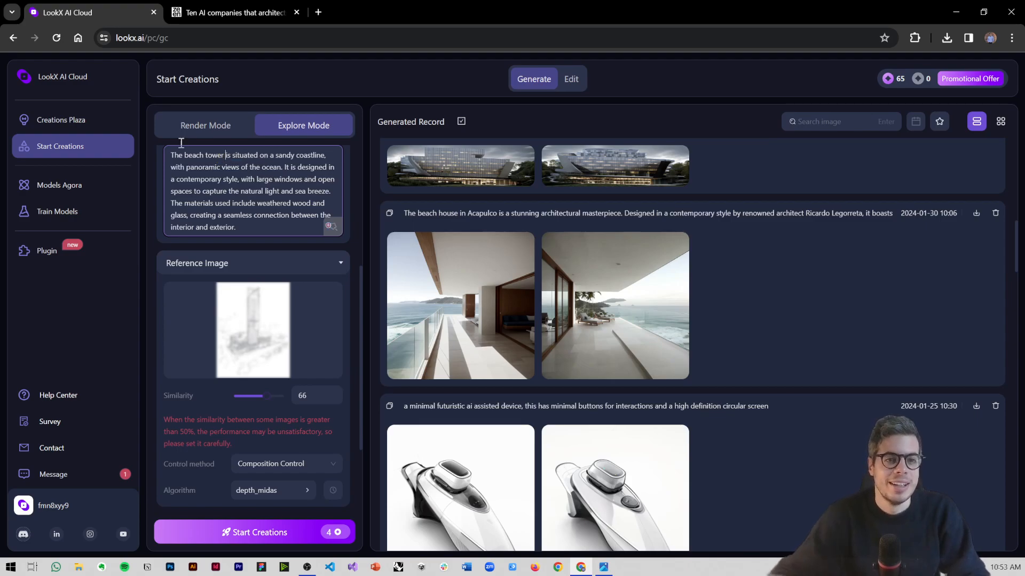
Set the reference image's composition control algorithm to canny.
{"action": "scroll", "coordinate": [291, 415], "scroll_direction": "down", "scroll_amount": 3}
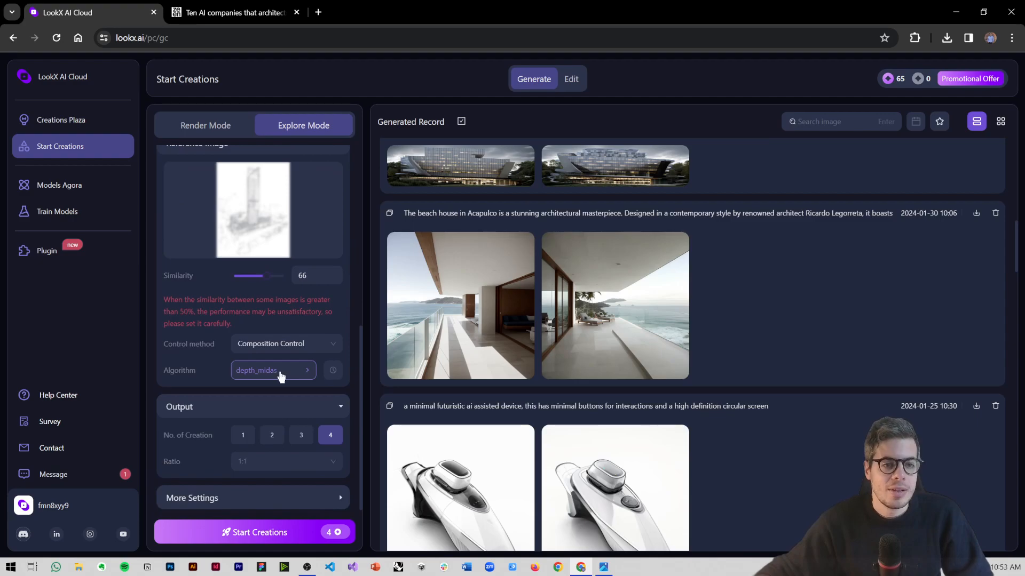
{"action": "left_click", "coordinate": [270, 373]}
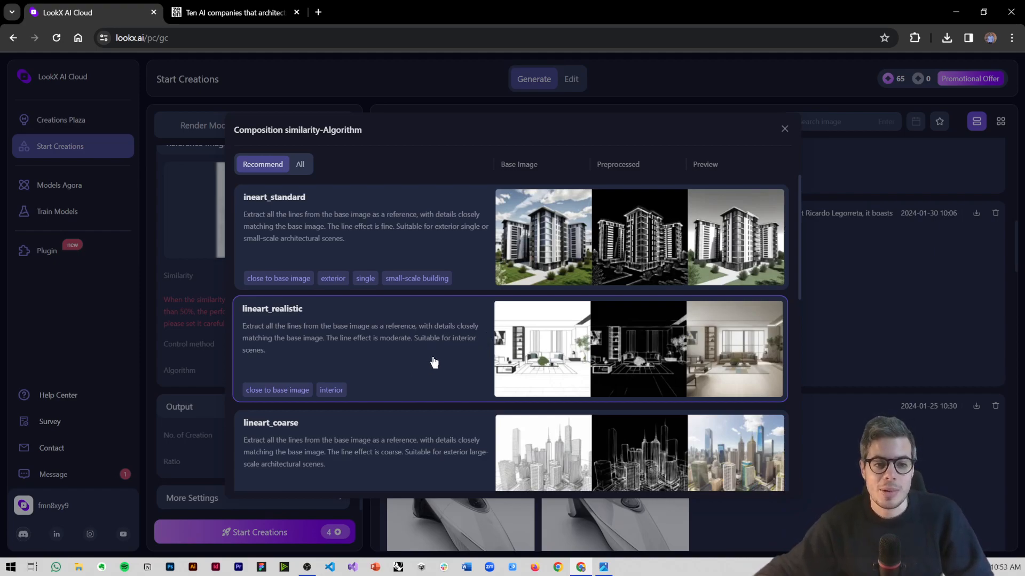
{"action": "scroll", "coordinate": [434, 363], "scroll_direction": "down", "scroll_amount": 2}
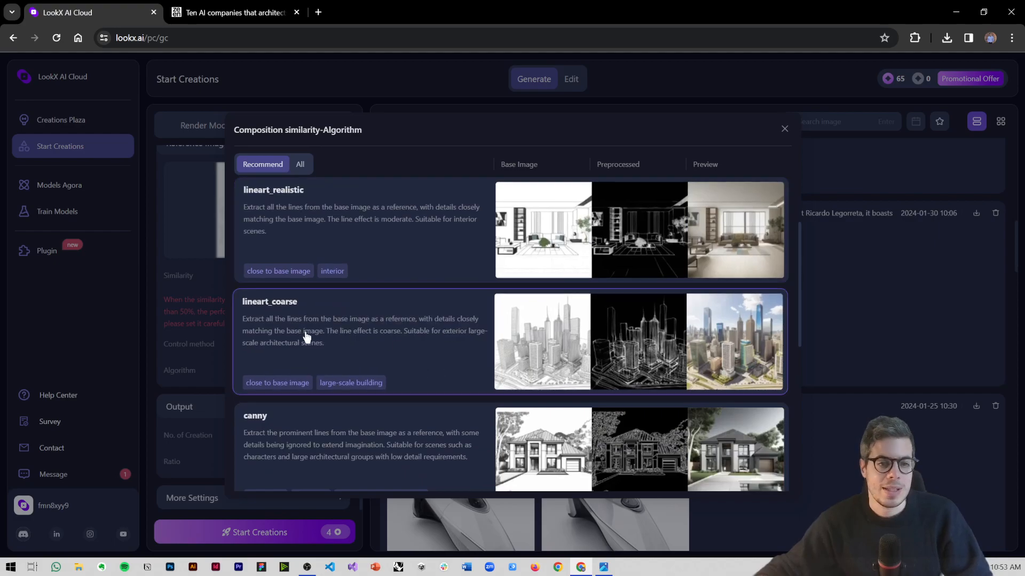
{"action": "left_click", "coordinate": [370, 432]}
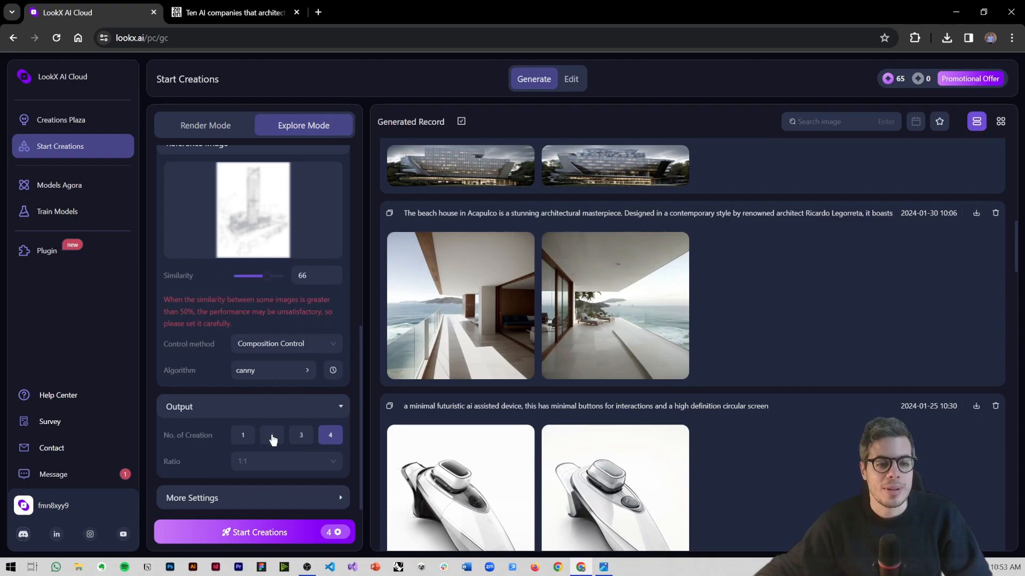
Set the number of creations to 2 and start generating the beach tower images.
{"action": "left_click", "coordinate": [272, 435]}
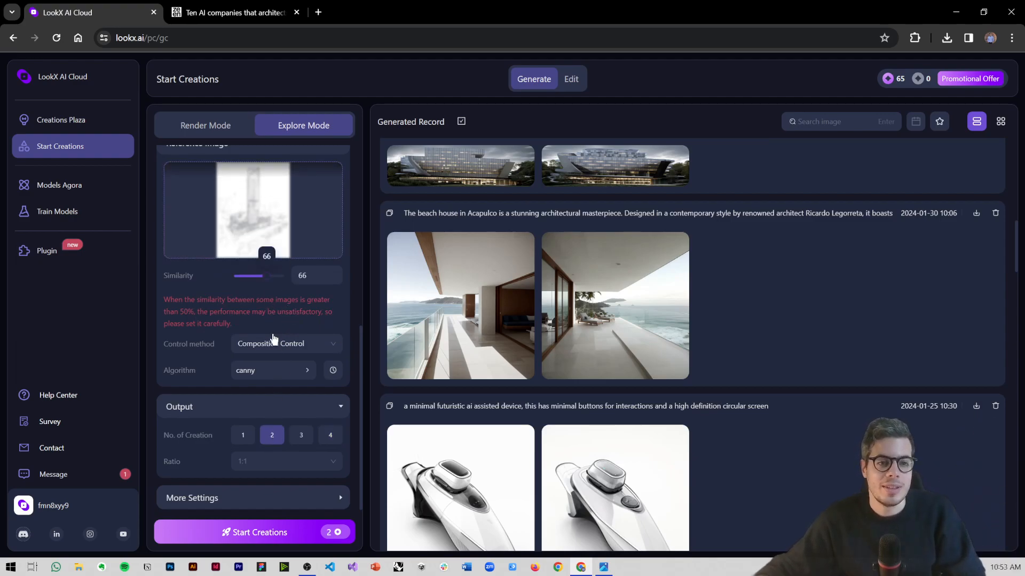
{"action": "scroll", "coordinate": [272, 340], "scroll_direction": "down", "scroll_amount": 1}
{"action": "left_click", "coordinate": [266, 532]}
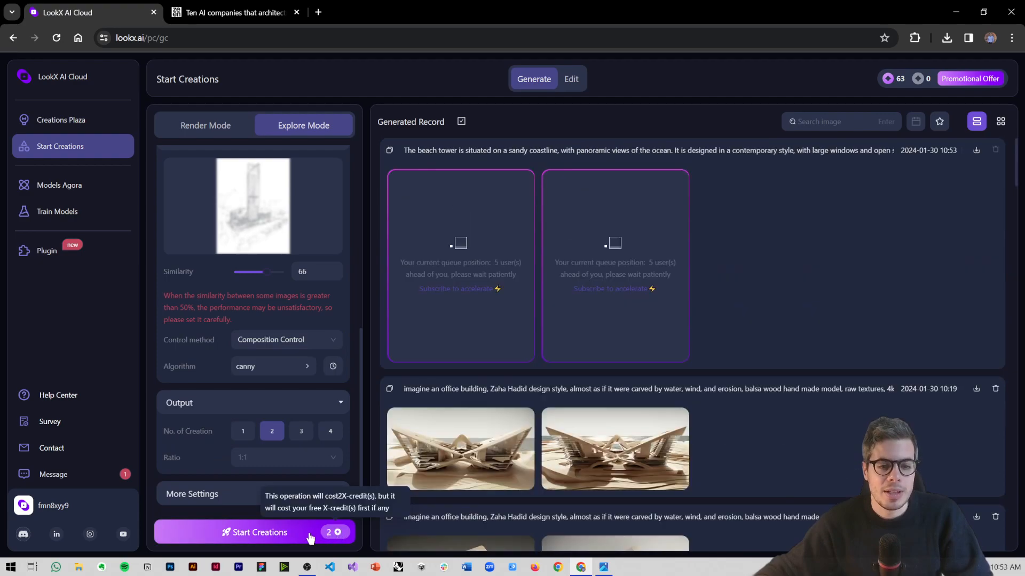
Expand the additional generation settings and set the seed to 100.
{"action": "left_click", "coordinate": [251, 492]}
{"action": "scroll", "coordinate": [258, 466], "scroll_direction": "down", "scroll_amount": 2}
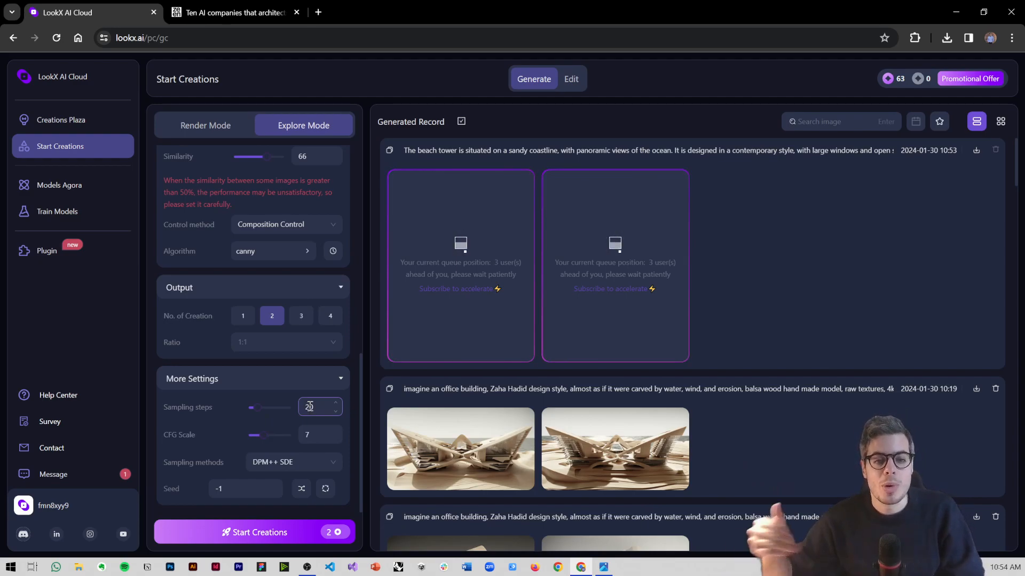
{"action": "left_click", "coordinate": [312, 408]}
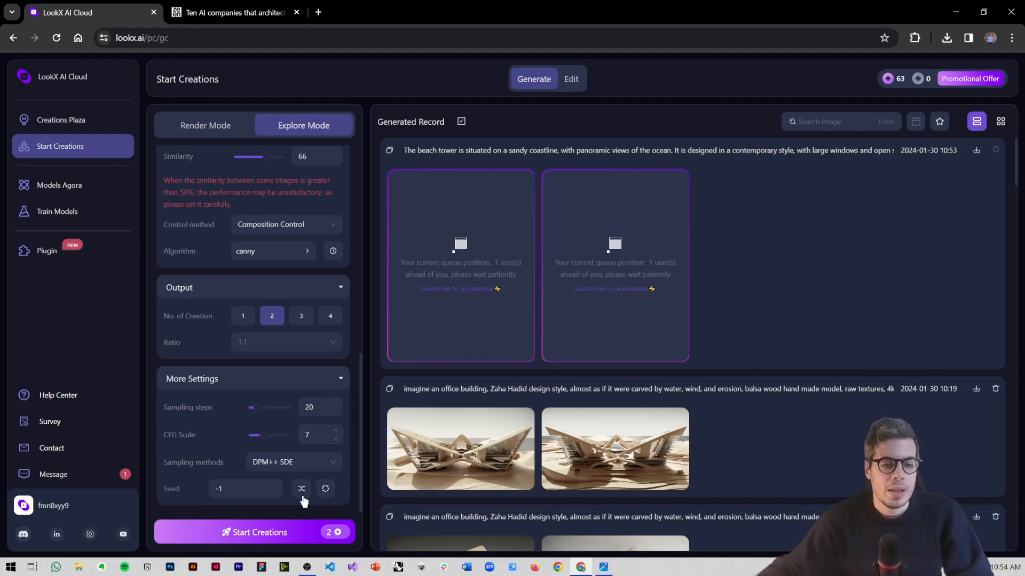
{"action": "left_click", "coordinate": [251, 490]}
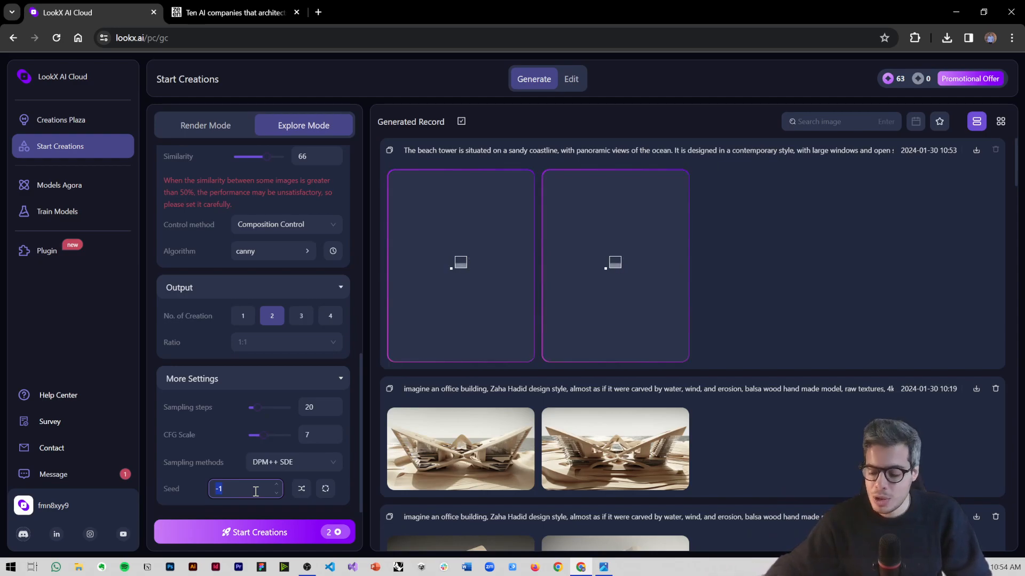
{"action": "type", "text": "100"}
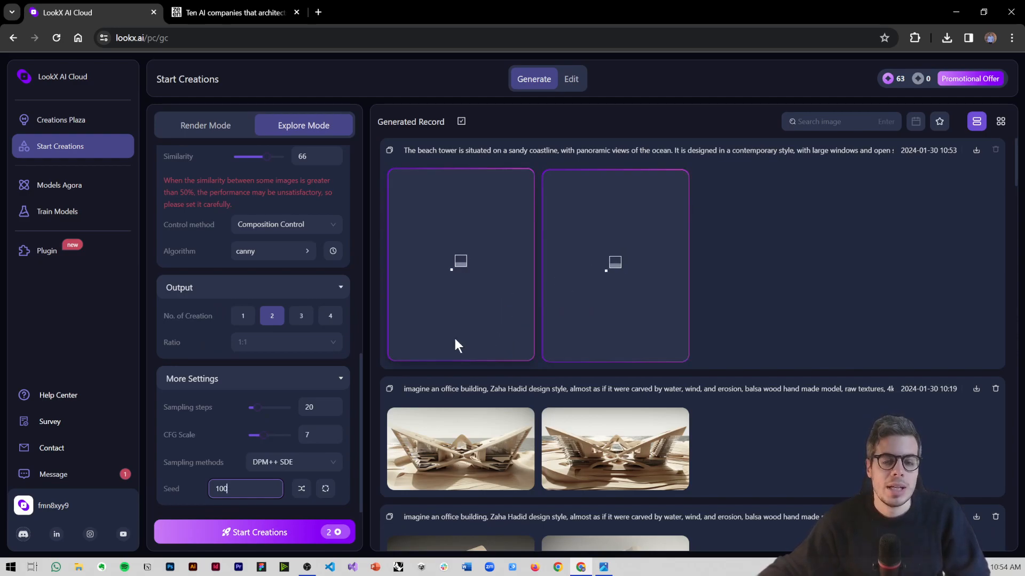
{"action": "double_click", "coordinate": [226, 489]}
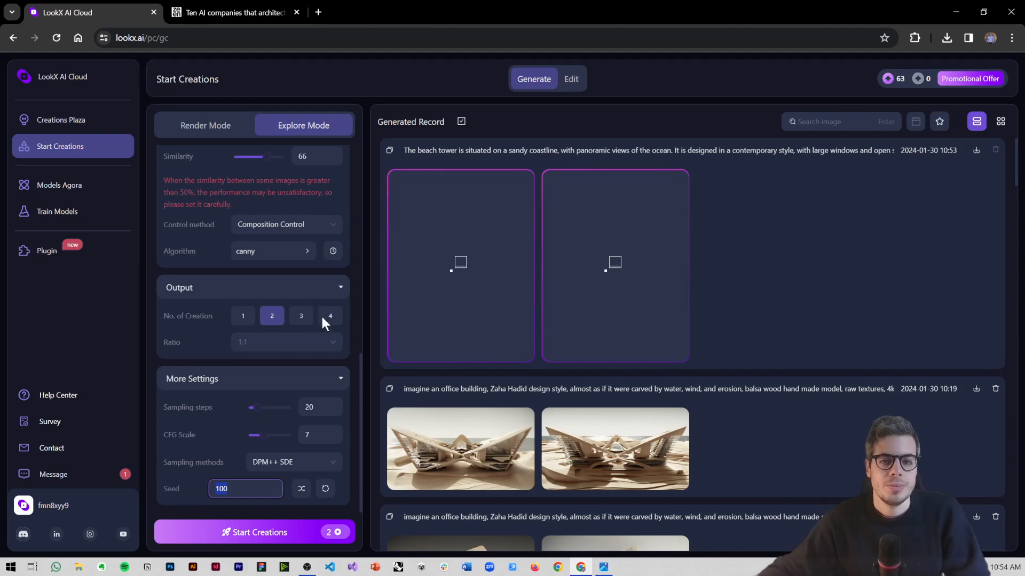
Open the finished beach tower image, compare it with its reference sketch, and close the image details.
{"action": "scroll", "coordinate": [310, 341], "scroll_direction": "up", "scroll_amount": 10}
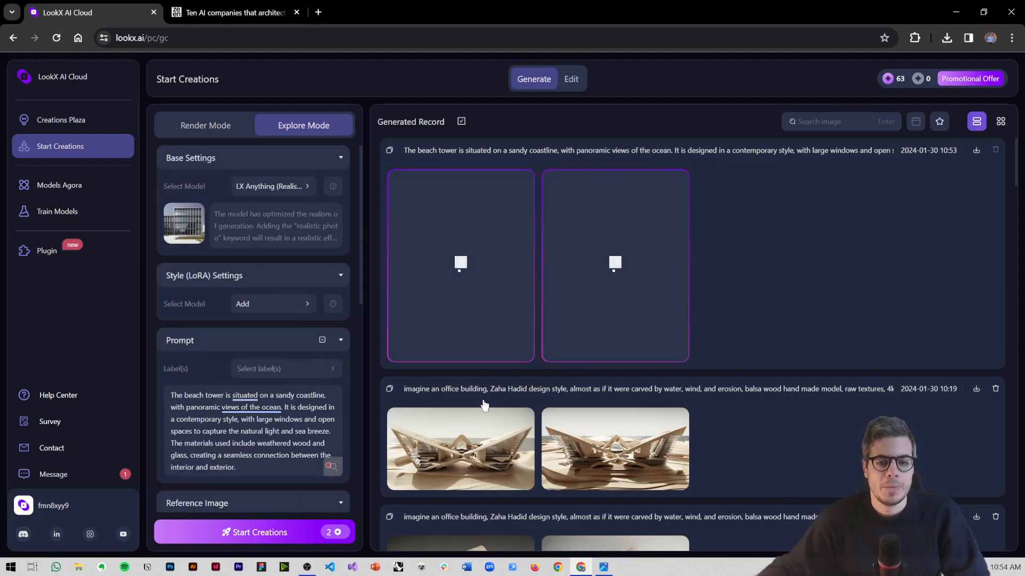
{"action": "scroll", "coordinate": [485, 405], "scroll_direction": "down", "scroll_amount": 3}
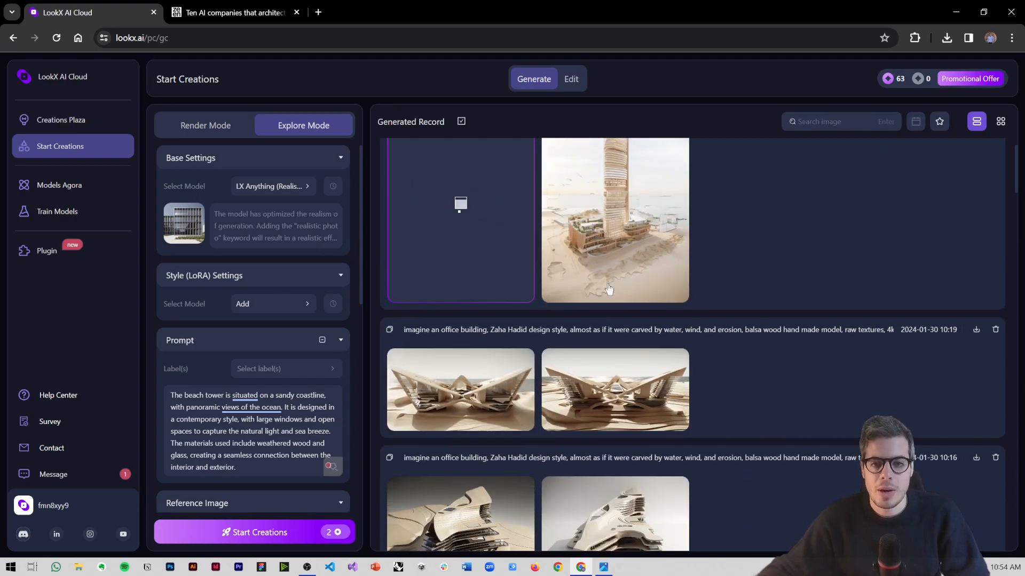
{"action": "left_click", "coordinate": [605, 278]}
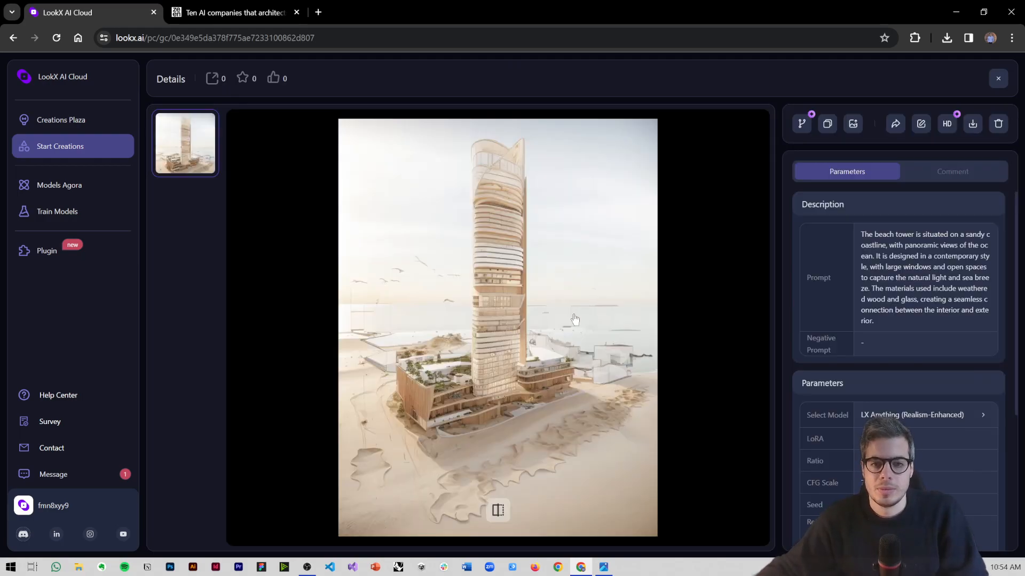
{"action": "left_click", "coordinate": [498, 509]}
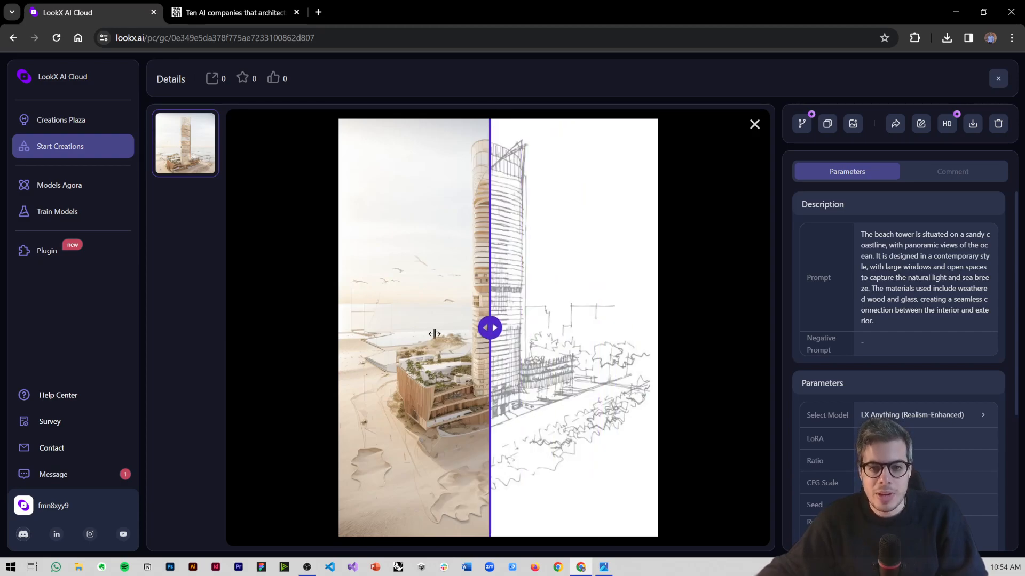
{"action": "left_click", "coordinate": [998, 78]}
Open the older aerial-view public high-rise image from the generated records and compare it with its base sketch using the comparison slider.
{"action": "scroll", "coordinate": [657, 299], "scroll_direction": "down", "scroll_amount": 5}
{"action": "scroll", "coordinate": [657, 319], "scroll_direction": "down", "scroll_amount": 10}
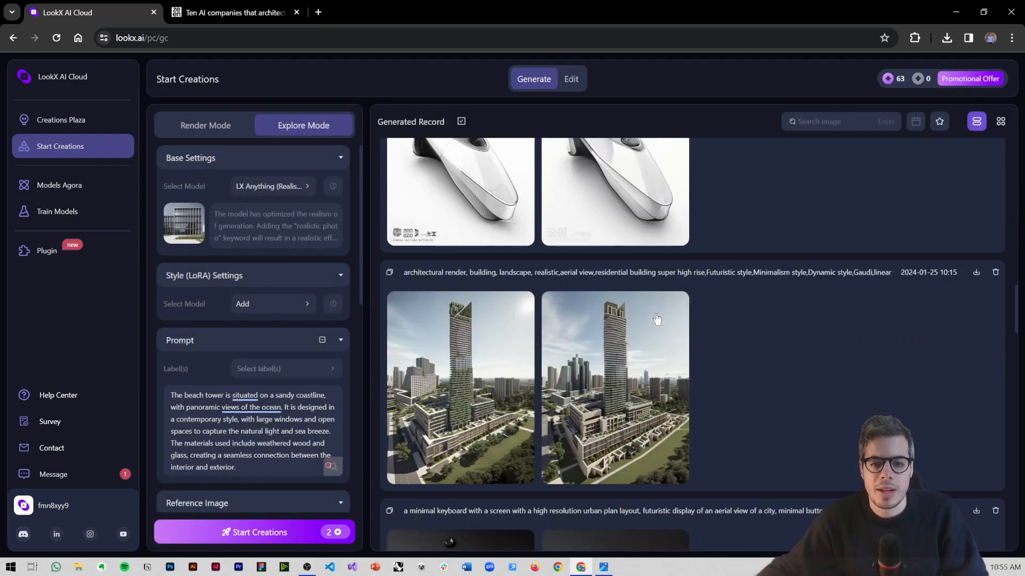
{"action": "scroll", "coordinate": [657, 319], "scroll_direction": "down", "scroll_amount": 12}
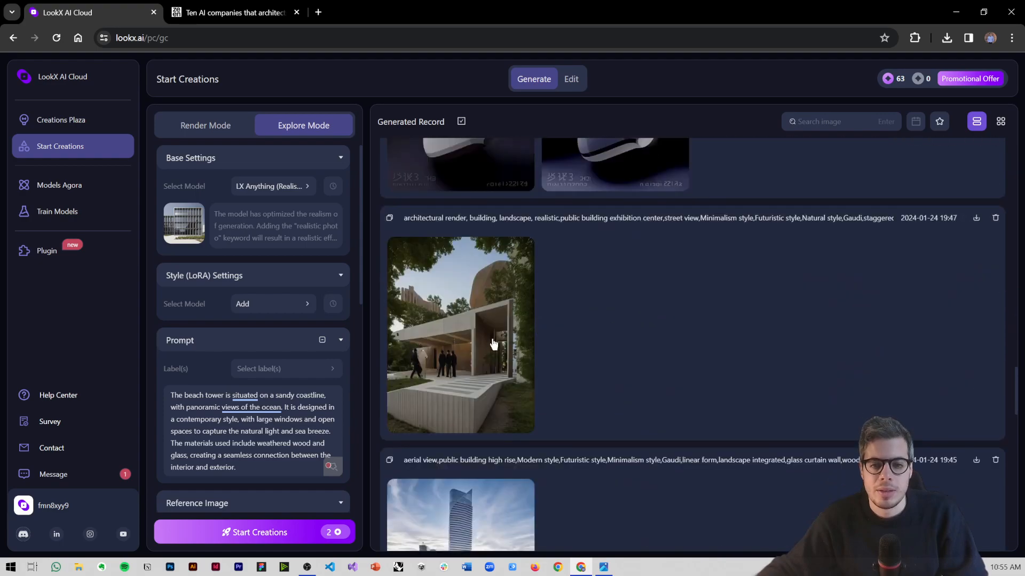
{"action": "scroll", "coordinate": [485, 350], "scroll_direction": "down", "scroll_amount": 3}
{"action": "left_click", "coordinate": [476, 361]}
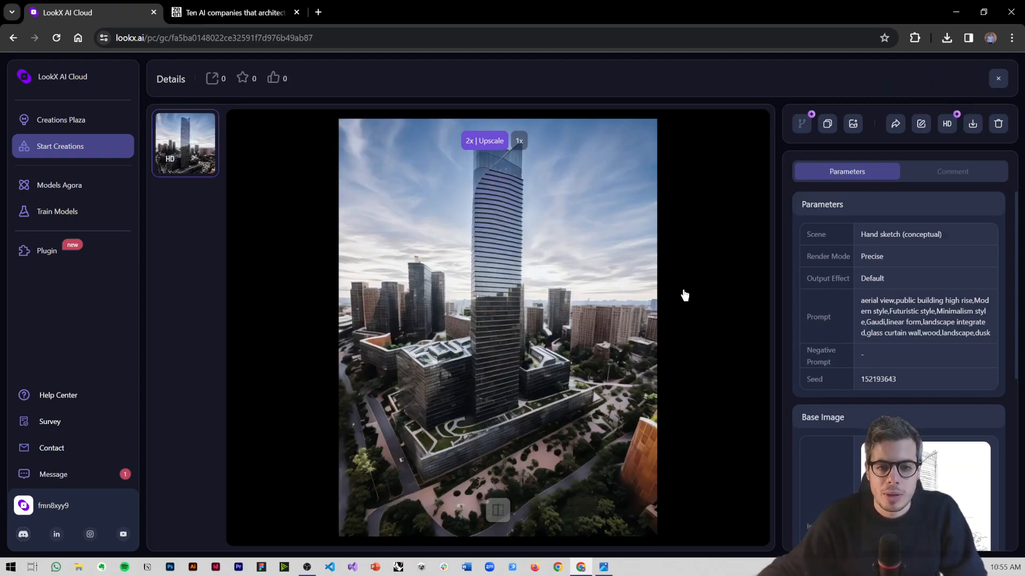
{"action": "left_click", "coordinate": [497, 511]}
{"action": "left_click_drag", "start_coordinate": [558, 330], "coordinate": [582, 331]}
{"action": "mouse_move", "coordinate": [511, 330]}
{"action": "left_mouse_down"}
{"action": "mouse_move", "coordinate": [415, 328]}
{"action": "mouse_move", "coordinate": [565, 328]}
{"action": "left_mouse_up"}
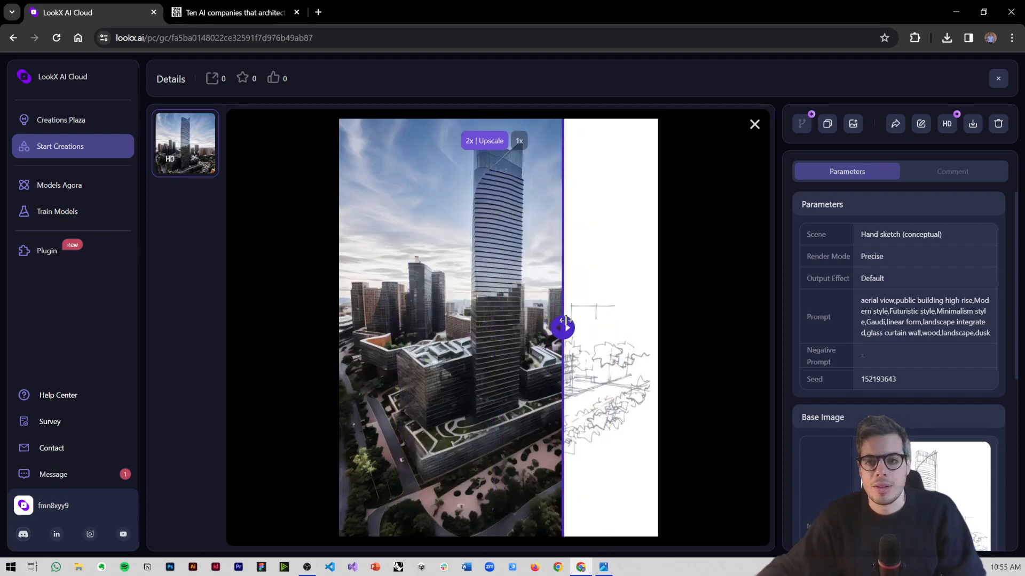
Save the high-rise image as unknown.png in the Export folder and go to the Creations Plaza.
{"action": "left_click", "coordinate": [946, 125]}
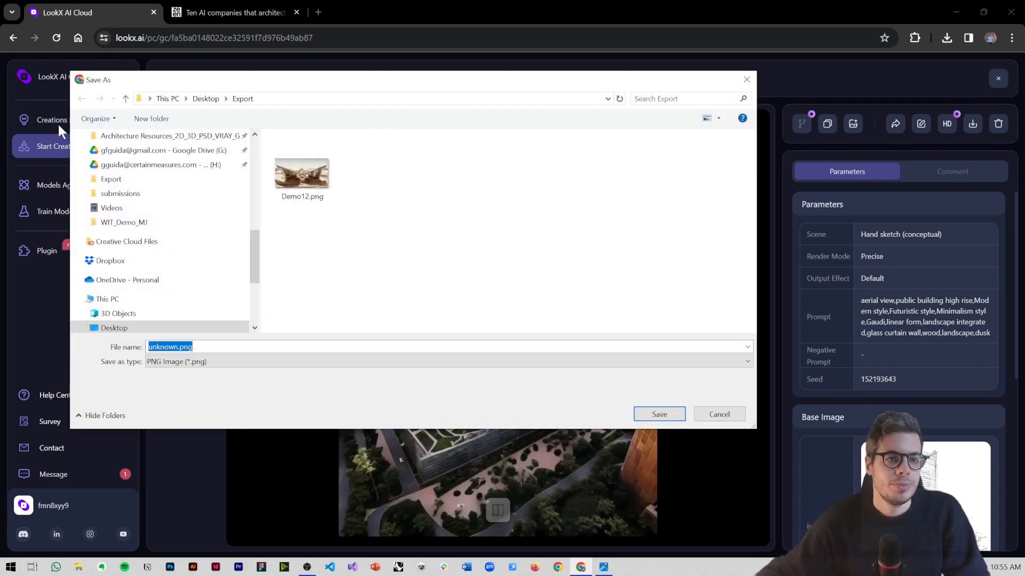
{"action": "key", "text": "Return"}
{"action": "left_click", "coordinate": [68, 120]}
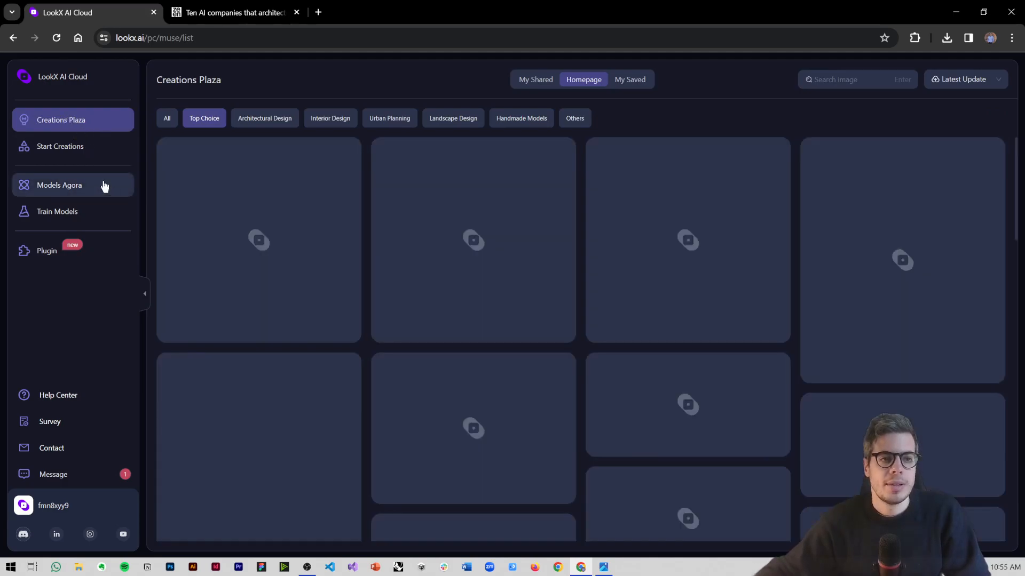
Start a creation in Render Mode with the Architecture design field and the Hand sketch (conceptual) scene.
{"action": "left_click", "coordinate": [49, 147]}
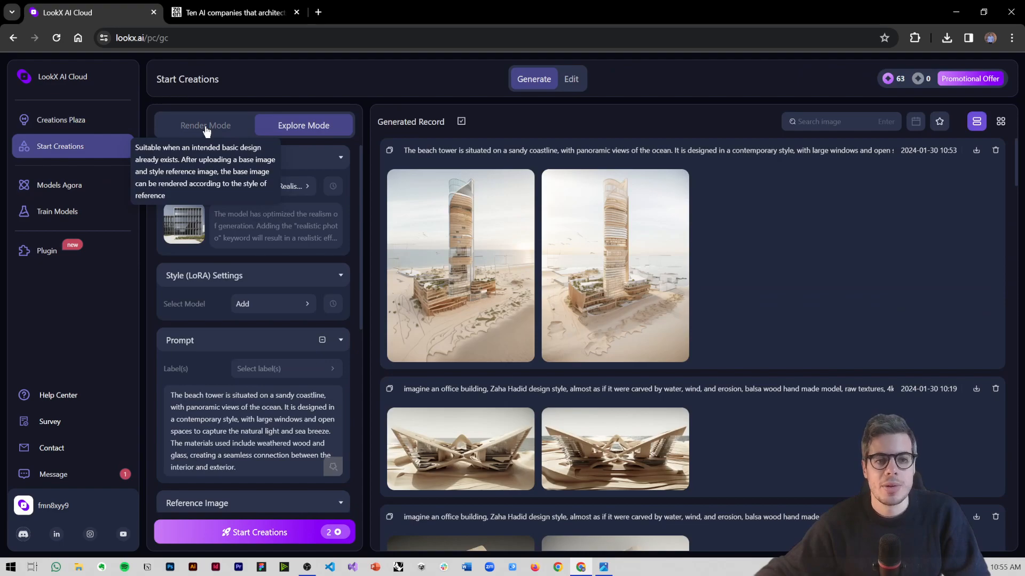
{"action": "left_click", "coordinate": [206, 127]}
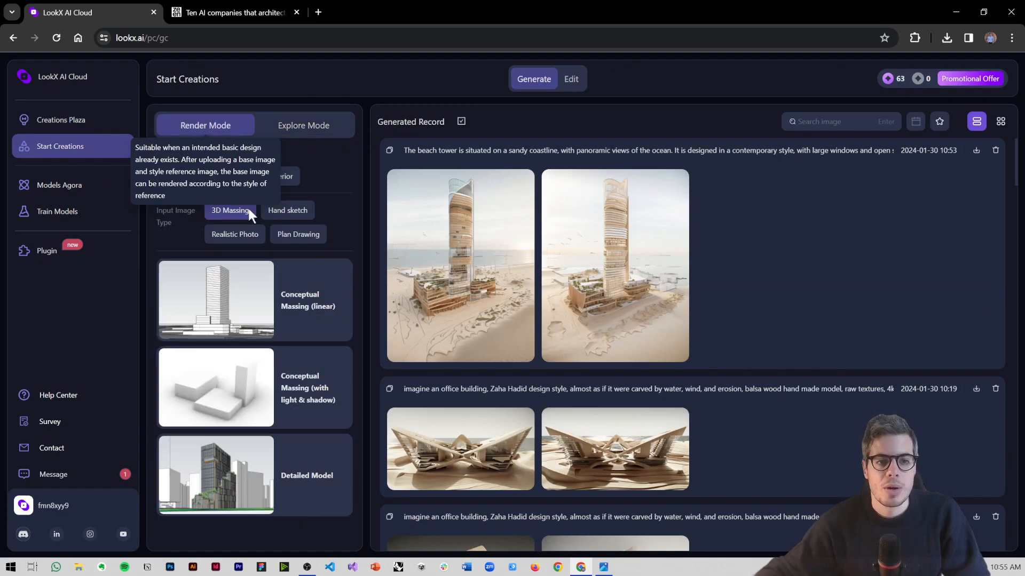
{"action": "left_click", "coordinate": [289, 216]}
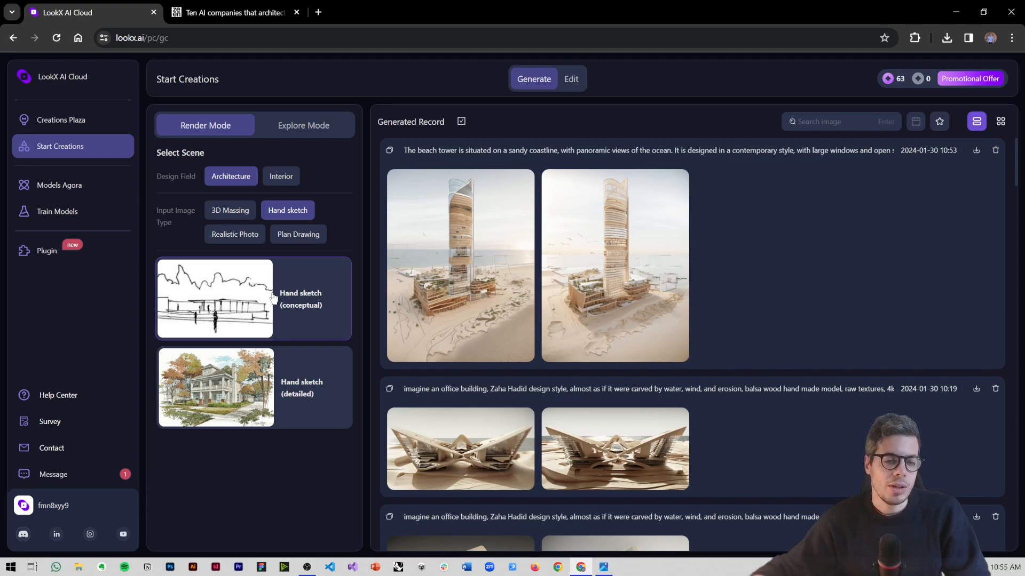
{"action": "left_click", "coordinate": [255, 297]}
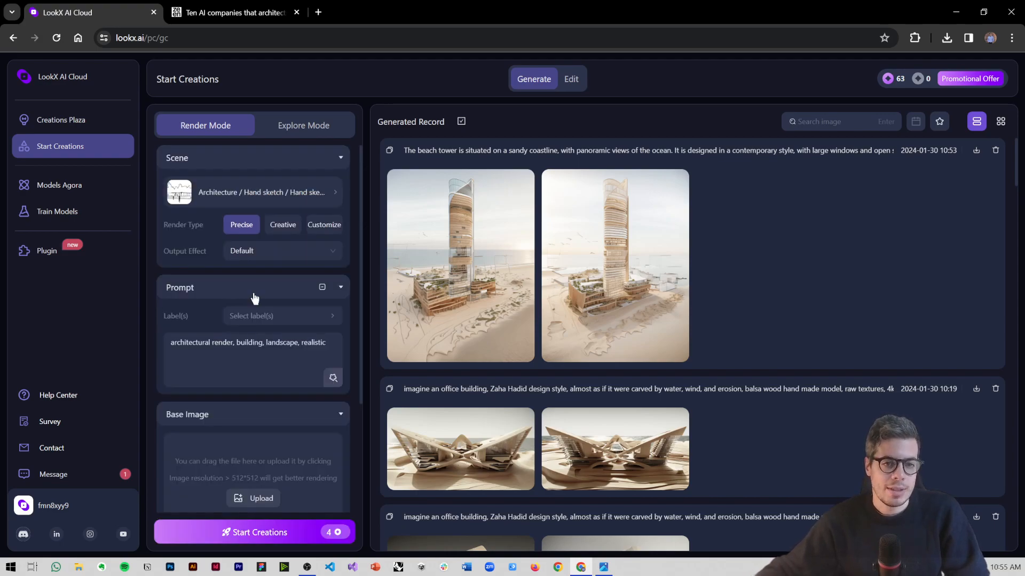
Review the render options for the hand-sketch scene and set the output effect to Rendering Style.
{"action": "scroll", "coordinate": [255, 332], "scroll_direction": "down", "scroll_amount": 1}
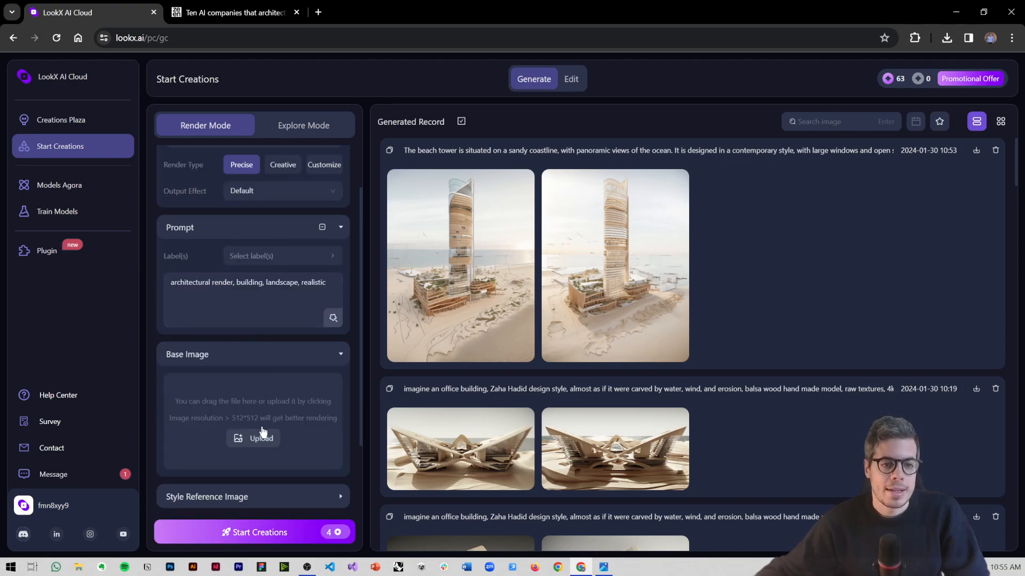
{"action": "scroll", "coordinate": [283, 411], "scroll_direction": "up", "scroll_amount": 1}
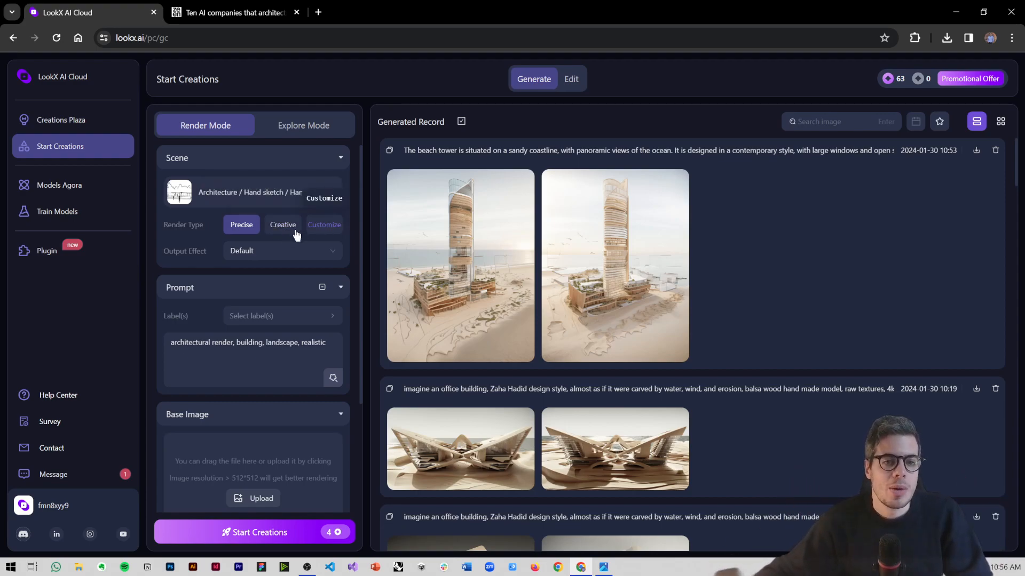
{"action": "left_click", "coordinate": [269, 253]}
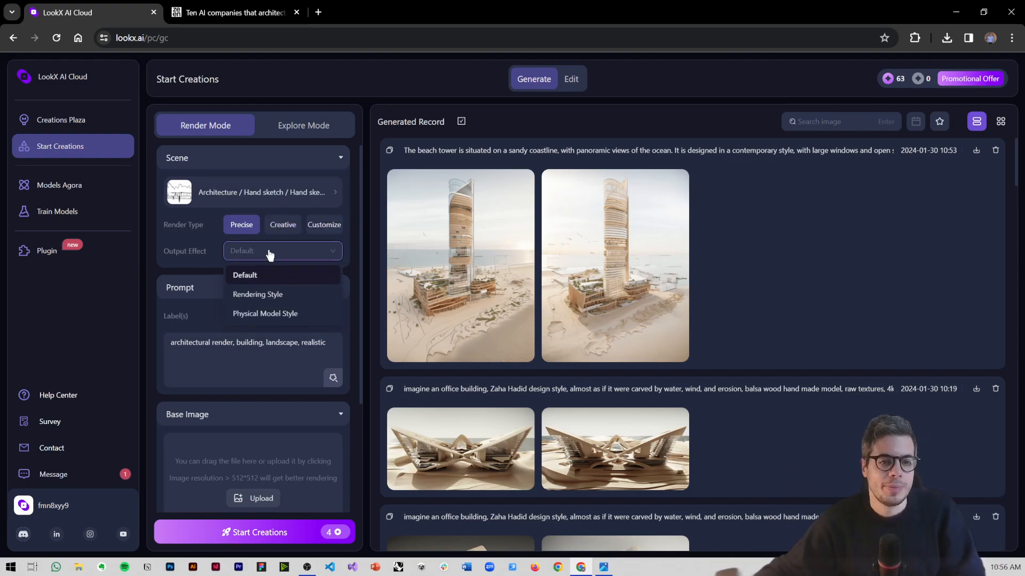
{"action": "left_click", "coordinate": [263, 297]}
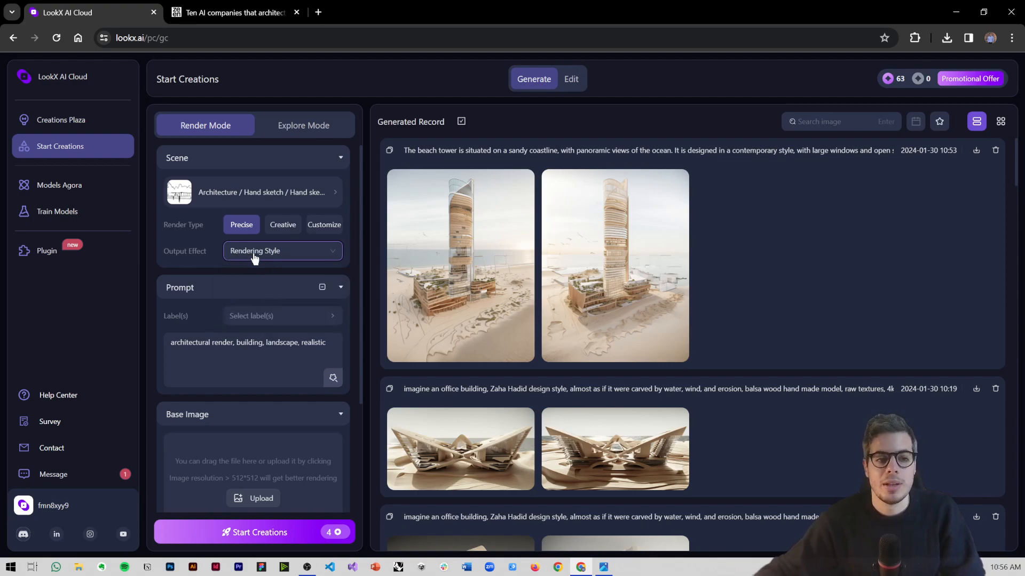
Upload Sketch_01.jpg from the WIT_Demo_MJ folder as the base image.
{"action": "left_click", "coordinate": [329, 346]}
{"action": "left_click", "coordinate": [257, 498]}
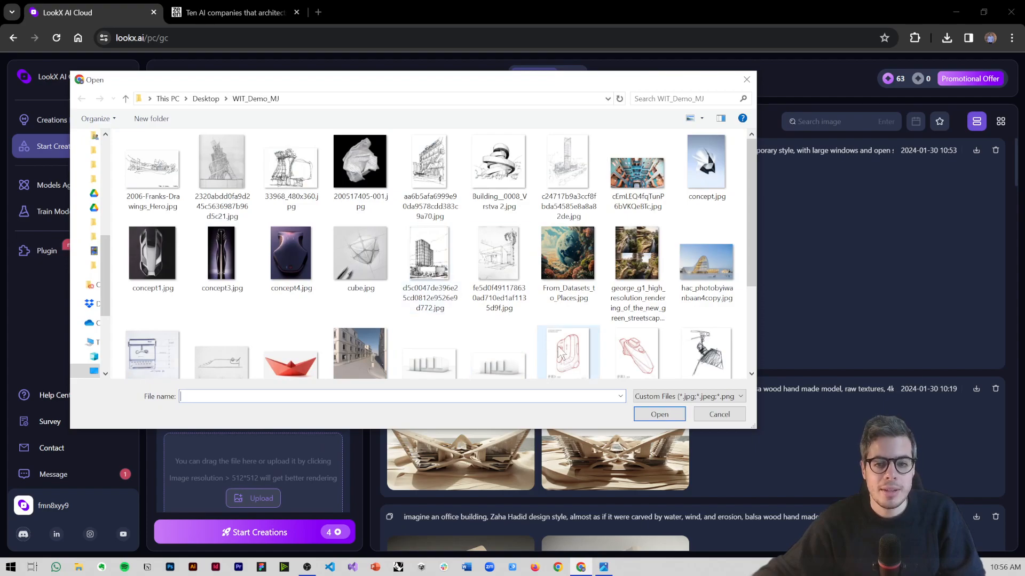
{"action": "left_click", "coordinate": [560, 352]}
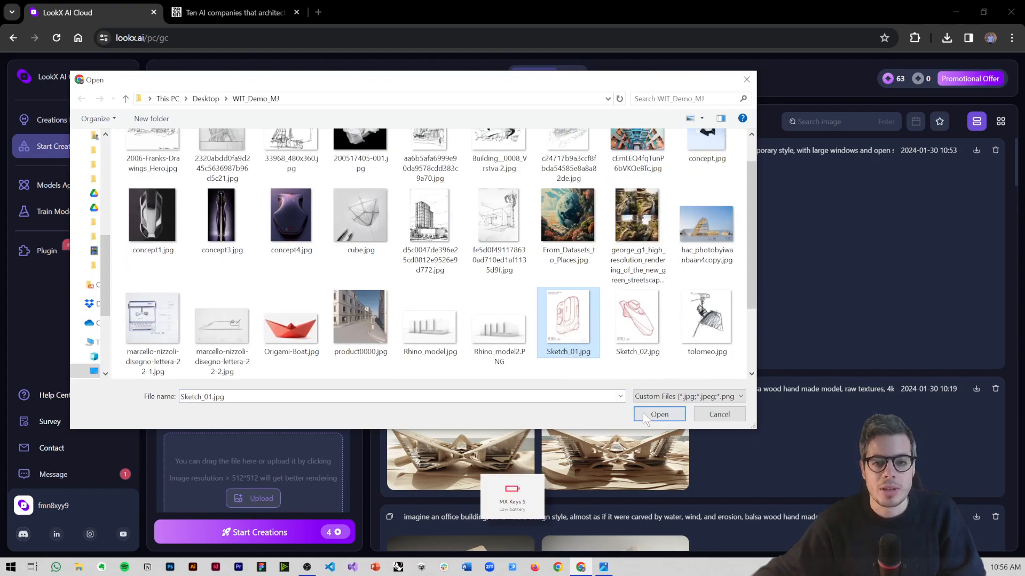
{"action": "left_click", "coordinate": [657, 417]}
{"action": "scroll", "coordinate": [258, 399], "scroll_direction": "down", "scroll_amount": 3}
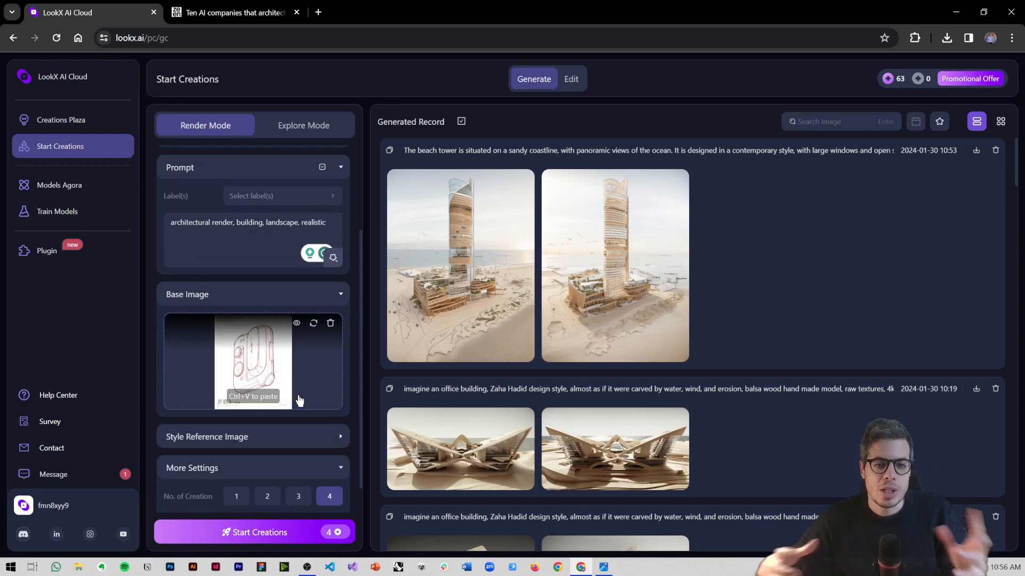
Expand the style reference settings and upload concept4.jpg as the style reference image.
{"action": "scroll", "coordinate": [300, 387], "scroll_direction": "down", "scroll_amount": 1}
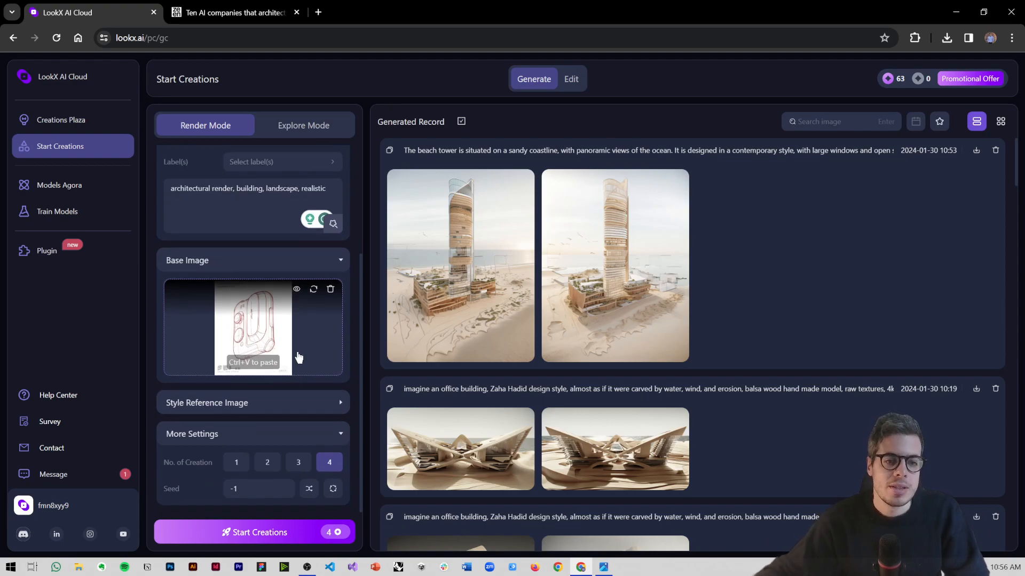
{"action": "left_click", "coordinate": [265, 406]}
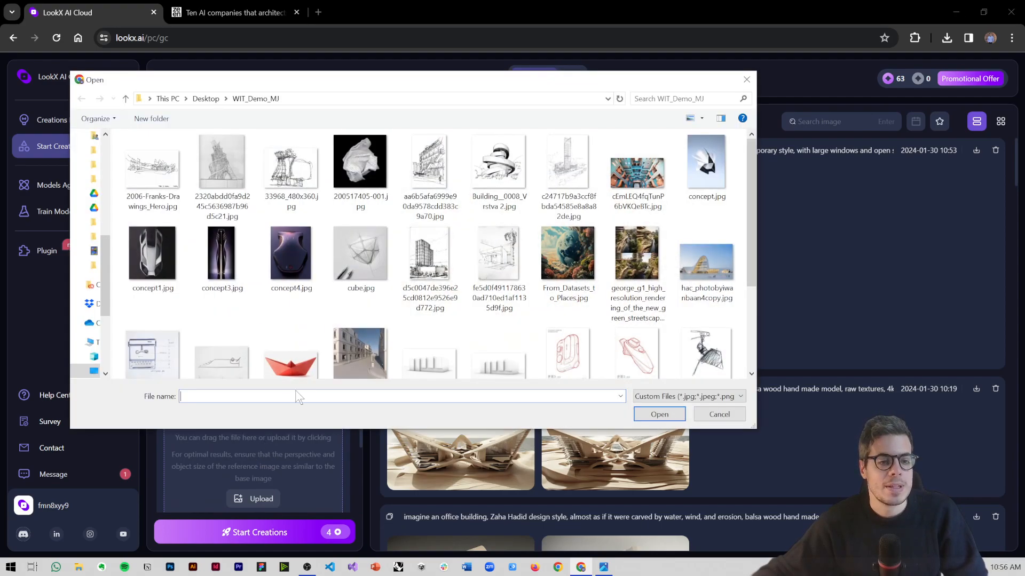
{"action": "left_click", "coordinate": [281, 265]}
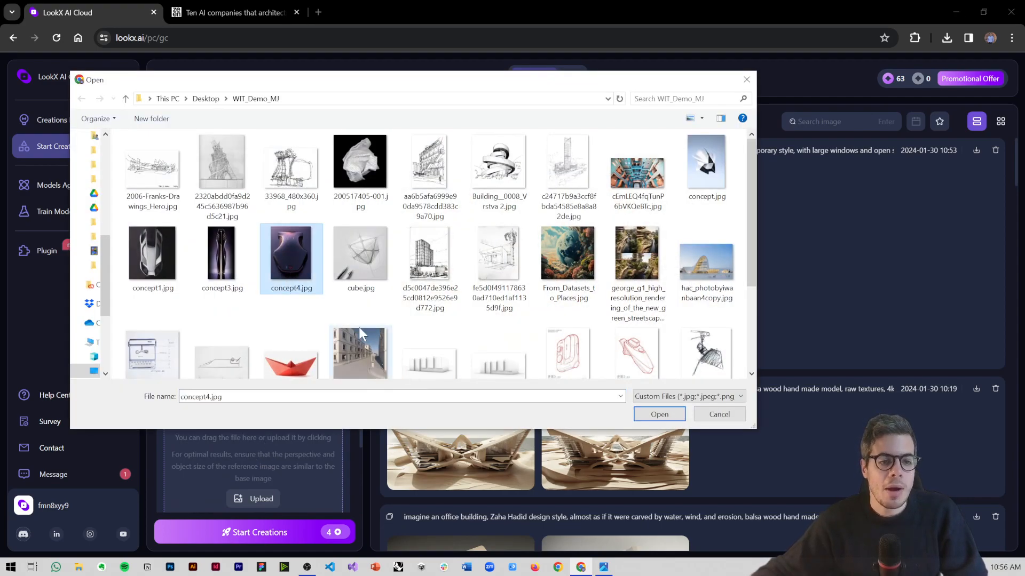
{"action": "left_click", "coordinate": [663, 415]}
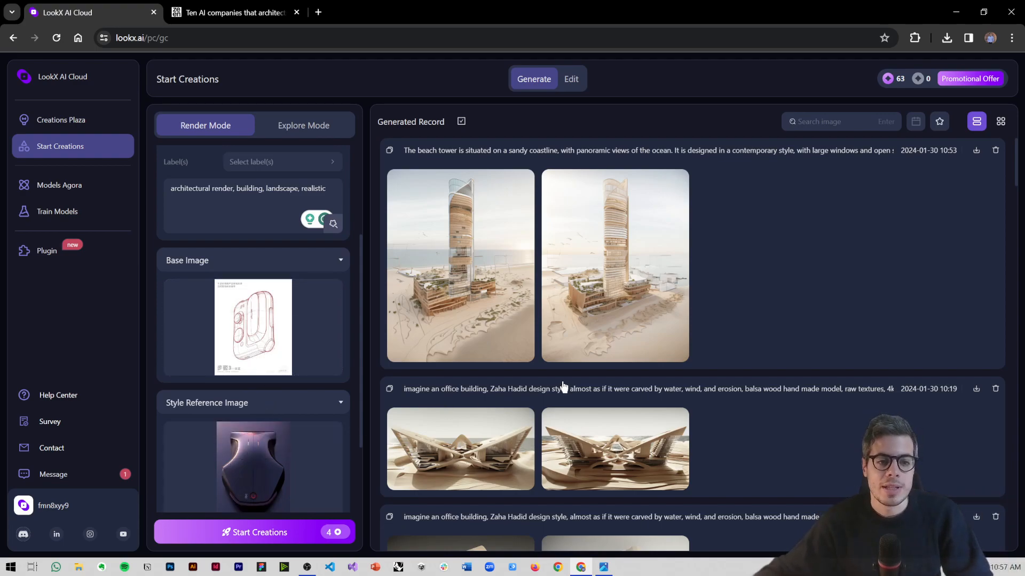
Open the white variant of the minimal futuristic AI device from the older generated records and compare it with its base sketch.
{"action": "scroll", "coordinate": [567, 382], "scroll_direction": "down", "scroll_amount": 10}
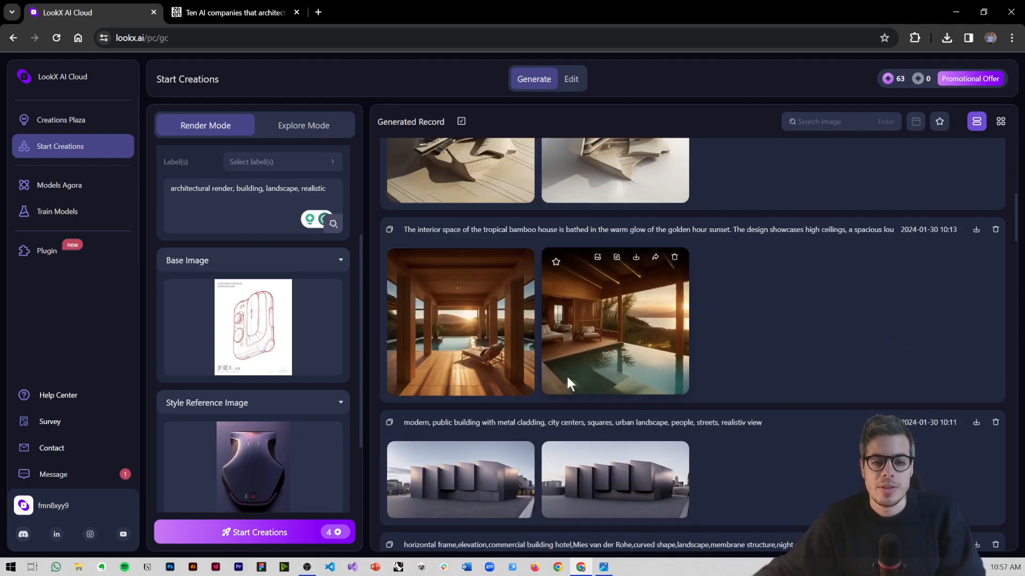
{"action": "scroll", "coordinate": [567, 378], "scroll_direction": "down", "scroll_amount": 12}
{"action": "scroll", "coordinate": [568, 371], "scroll_direction": "down", "scroll_amount": 7}
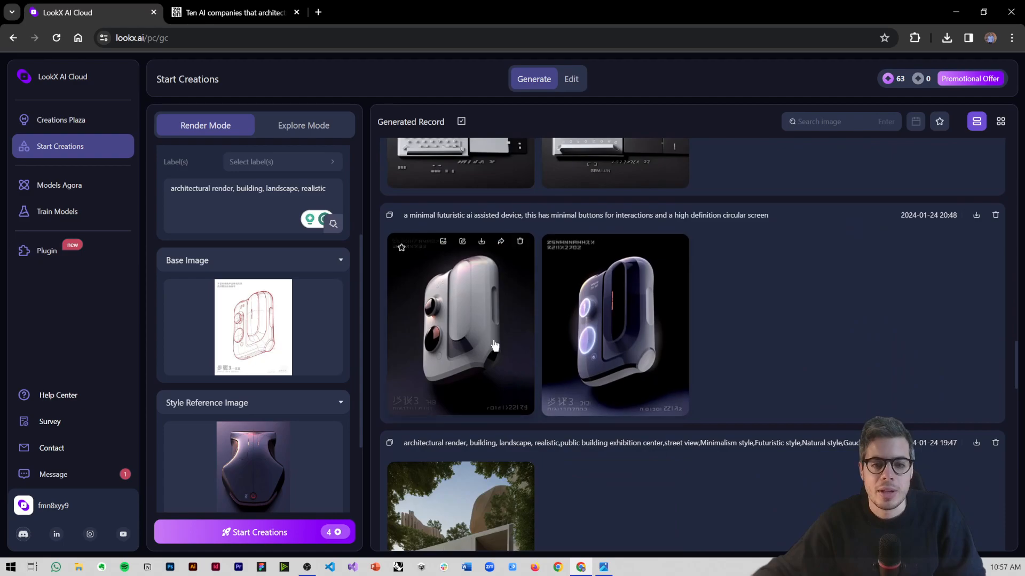
{"action": "left_click", "coordinate": [495, 345]}
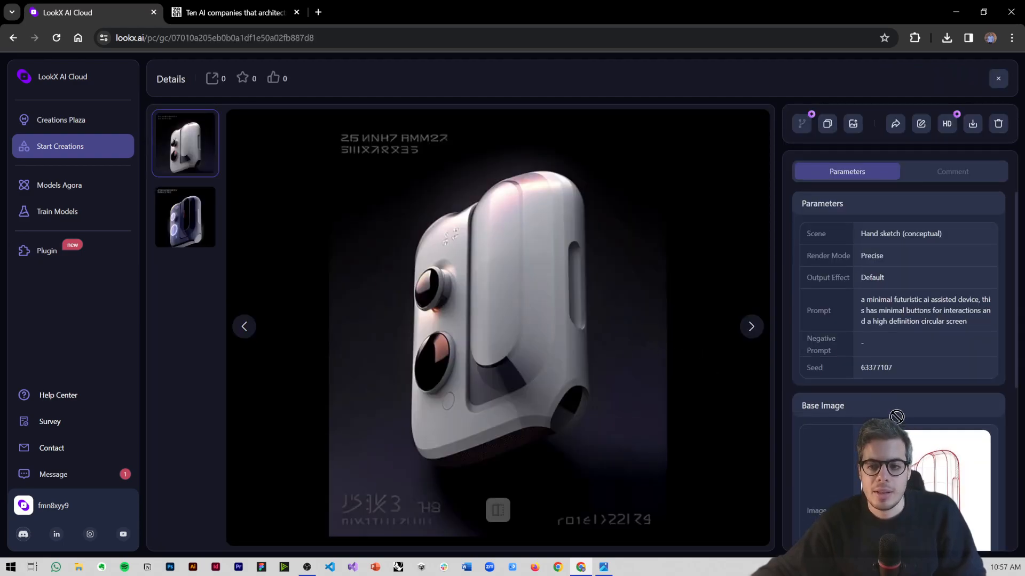
{"action": "scroll", "coordinate": [924, 404], "scroll_direction": "down", "scroll_amount": 2}
{"action": "left_click", "coordinate": [497, 510]}
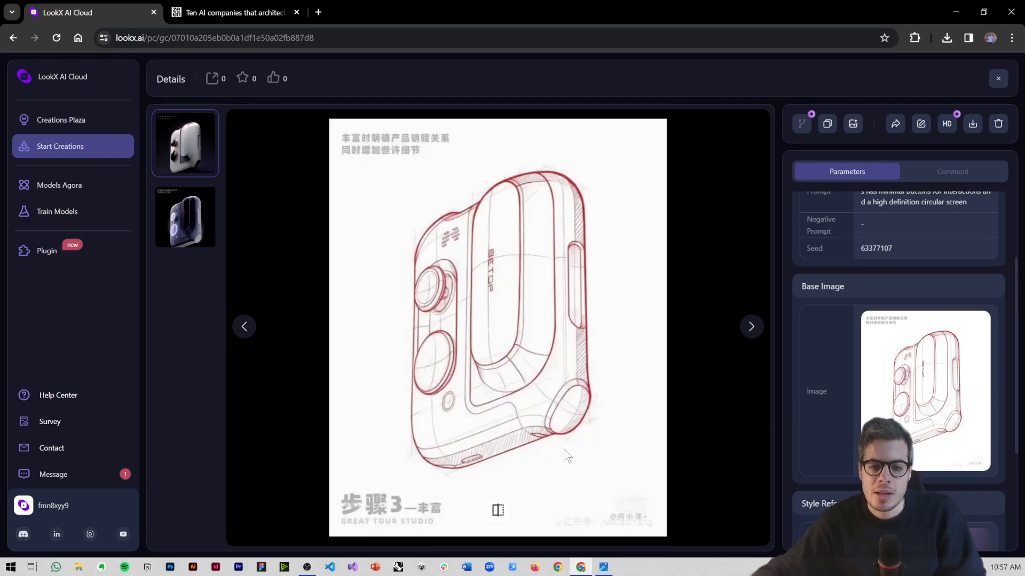
{"action": "mouse_move", "coordinate": [516, 326]}
{"action": "left_mouse_down"}
{"action": "mouse_move", "coordinate": [601, 329]}
{"action": "mouse_move", "coordinate": [468, 327]}
{"action": "left_mouse_up"}
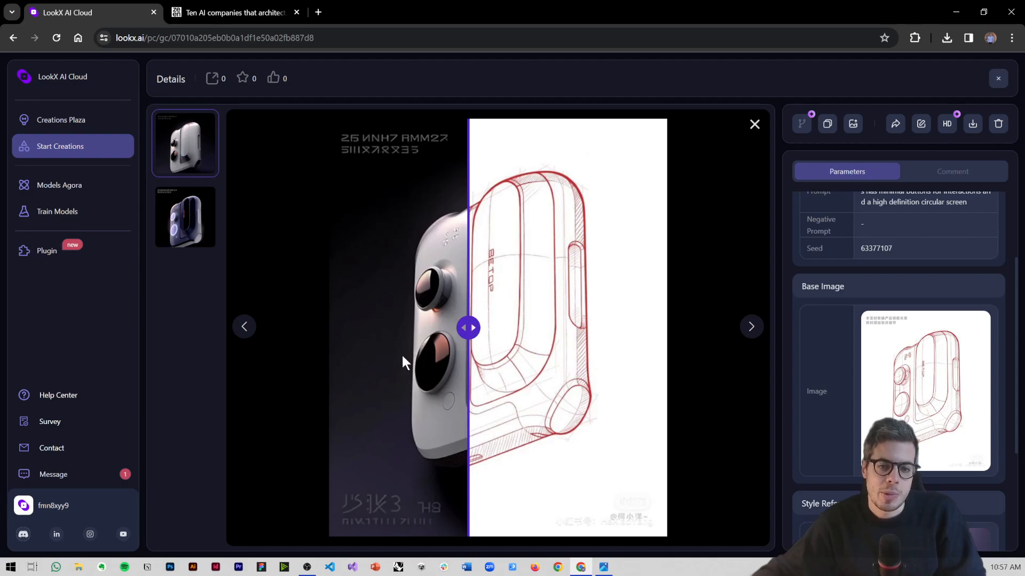
View the dark purple variant of the device, then compare the white variant with the red base sketch again.
{"action": "left_click", "coordinate": [184, 233]}
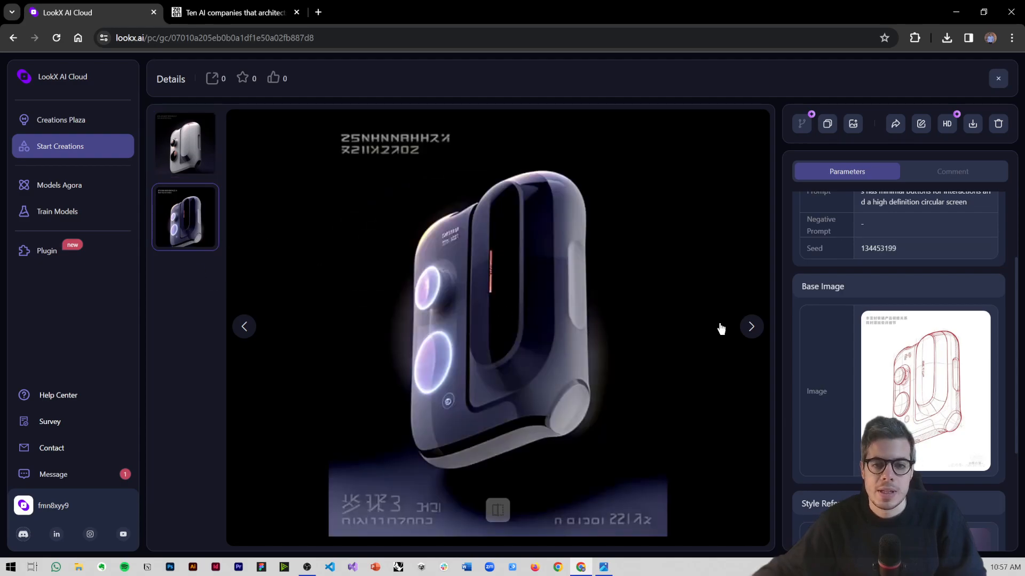
{"action": "left_click", "coordinate": [183, 153]}
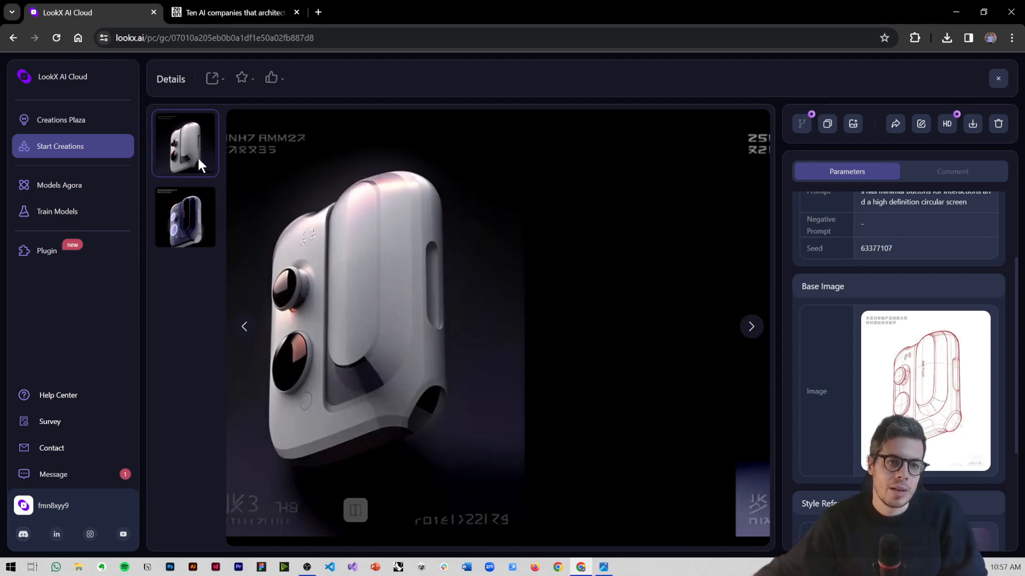
{"action": "left_click", "coordinate": [498, 511]}
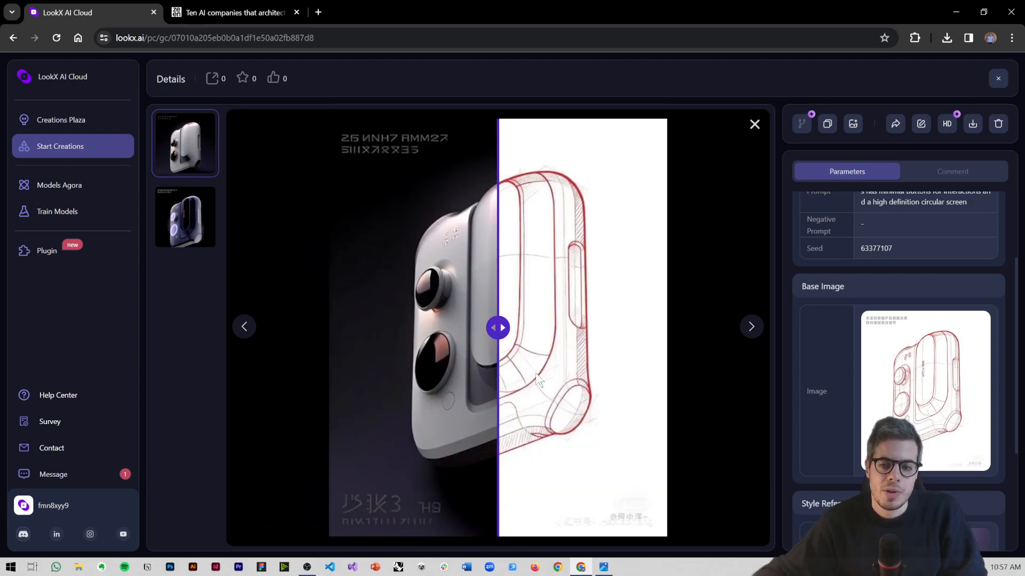
{"action": "left_click", "coordinate": [605, 333]}
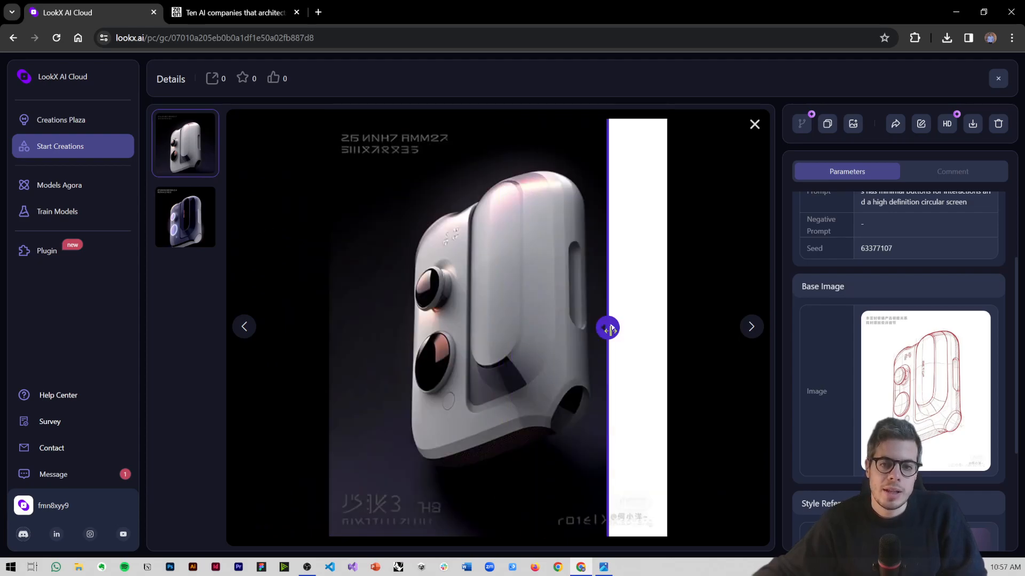
{"action": "left_click_drag", "start_coordinate": [608, 329], "coordinate": [393, 291]}
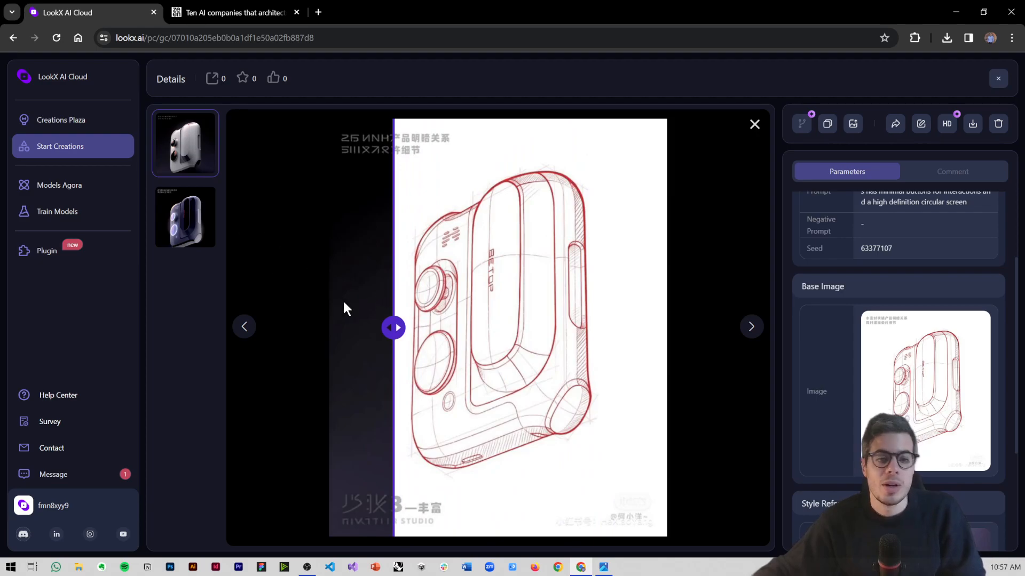
Return to the generated records and open the second symmetrical Zaha Hadid style office building image to review its parameters.
{"action": "left_click", "coordinate": [69, 145]}
{"action": "scroll", "coordinate": [532, 337], "scroll_direction": "up", "scroll_amount": 15}
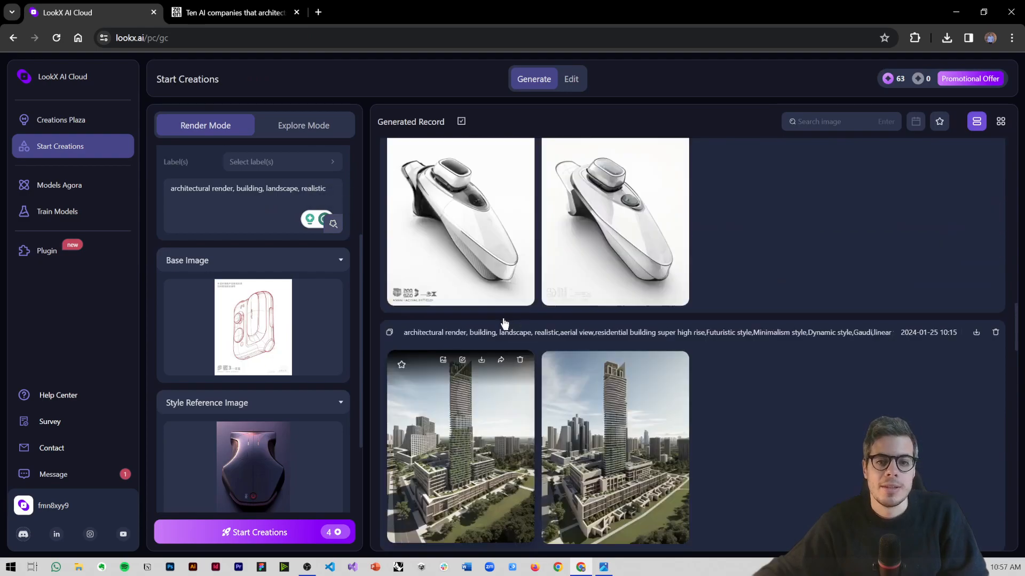
{"action": "scroll", "coordinate": [533, 336], "scroll_direction": "up", "scroll_amount": 15}
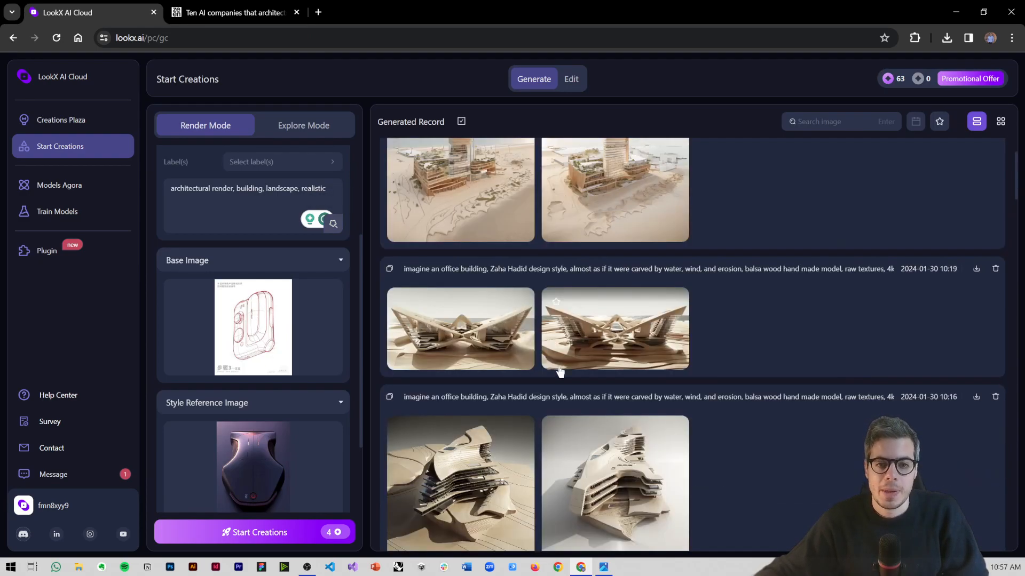
{"action": "left_click", "coordinate": [603, 342]}
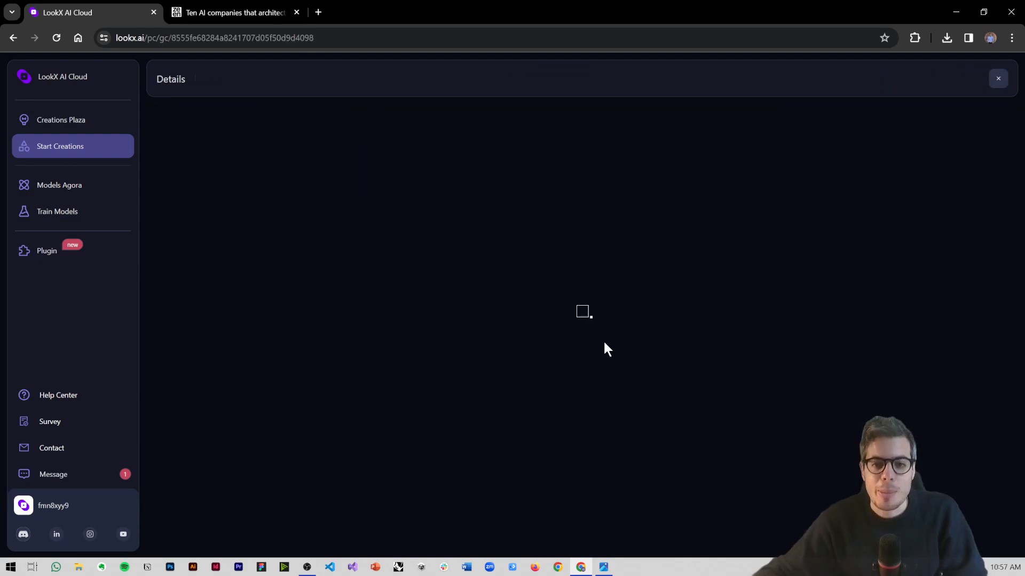
{"action": "scroll", "coordinate": [891, 398], "scroll_direction": "down", "scroll_amount": 2}
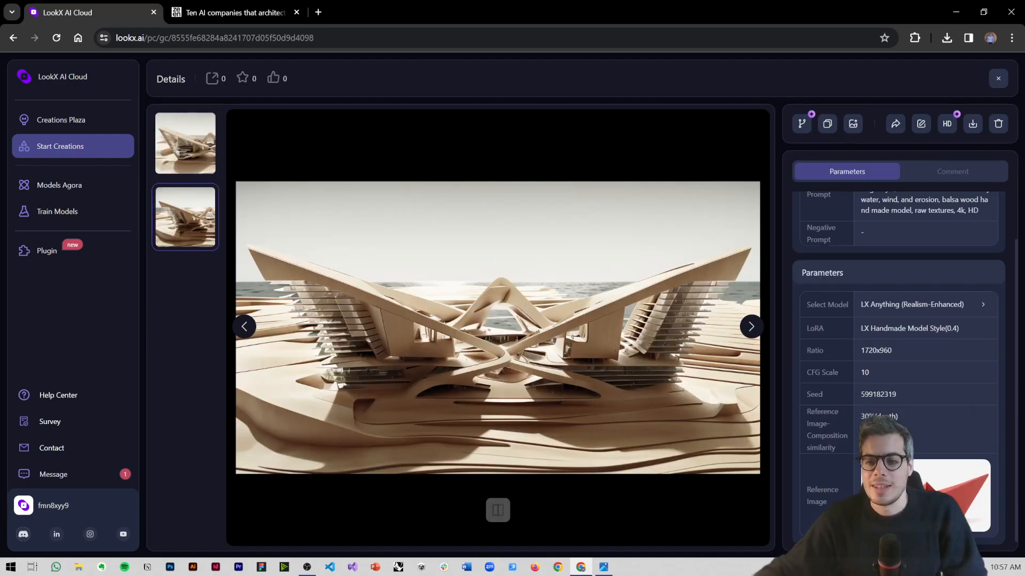
Compare the office building image with its red paper boat reference by sweeping the comparison slider across it.
{"action": "left_click", "coordinate": [497, 510]}
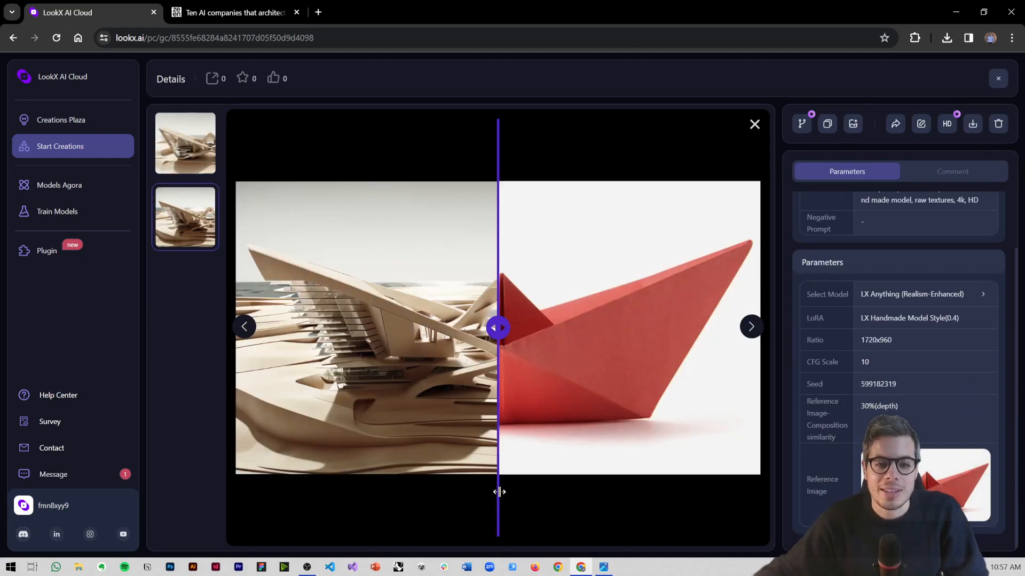
{"action": "left_click_drag", "start_coordinate": [503, 323], "coordinate": [249, 265]}
{"action": "left_click_drag", "start_coordinate": [360, 293], "coordinate": [503, 327]}
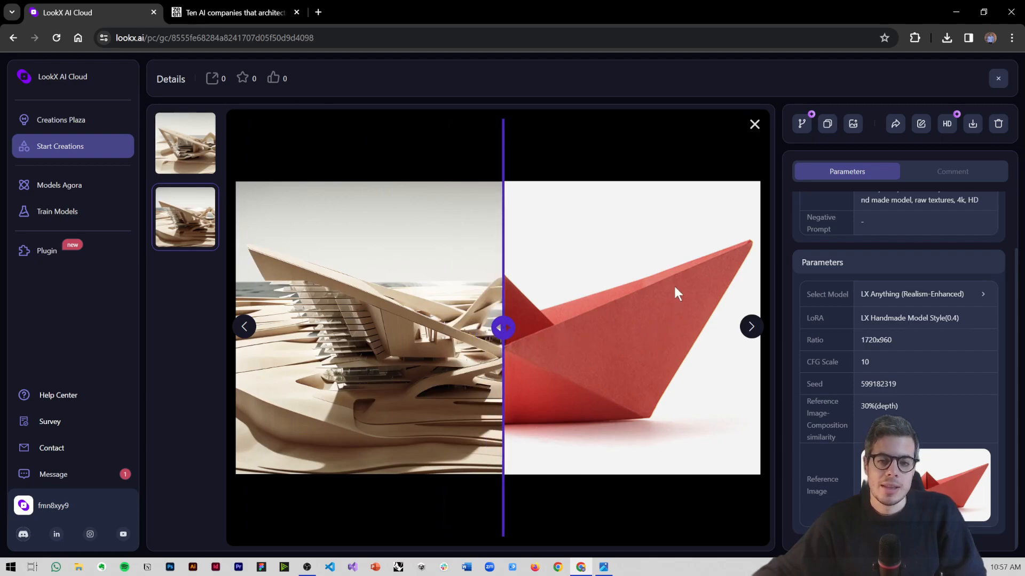
{"action": "left_click_drag", "start_coordinate": [503, 328], "coordinate": [698, 316]}
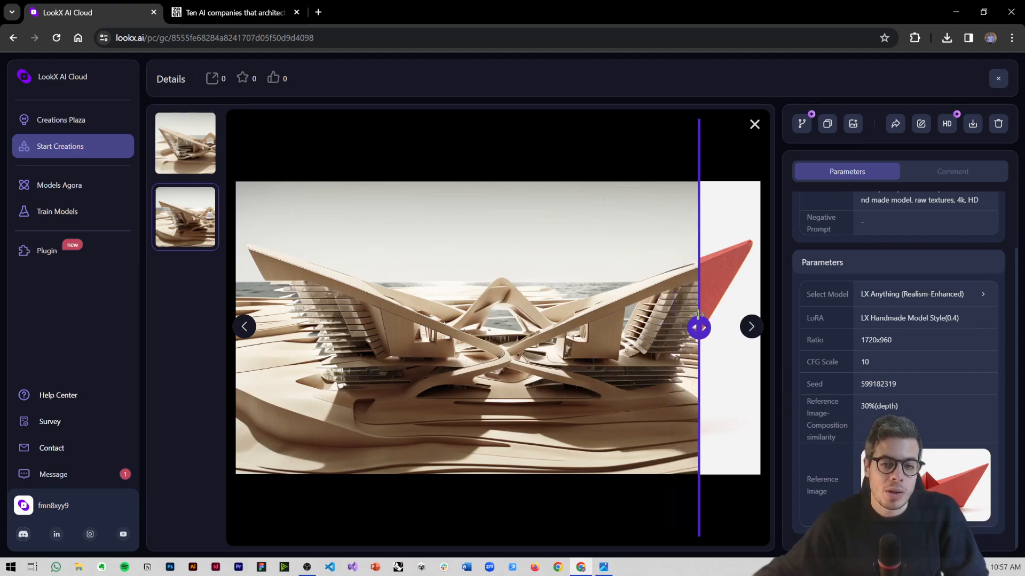
{"action": "left_click_drag", "start_coordinate": [702, 312], "coordinate": [654, 334]}
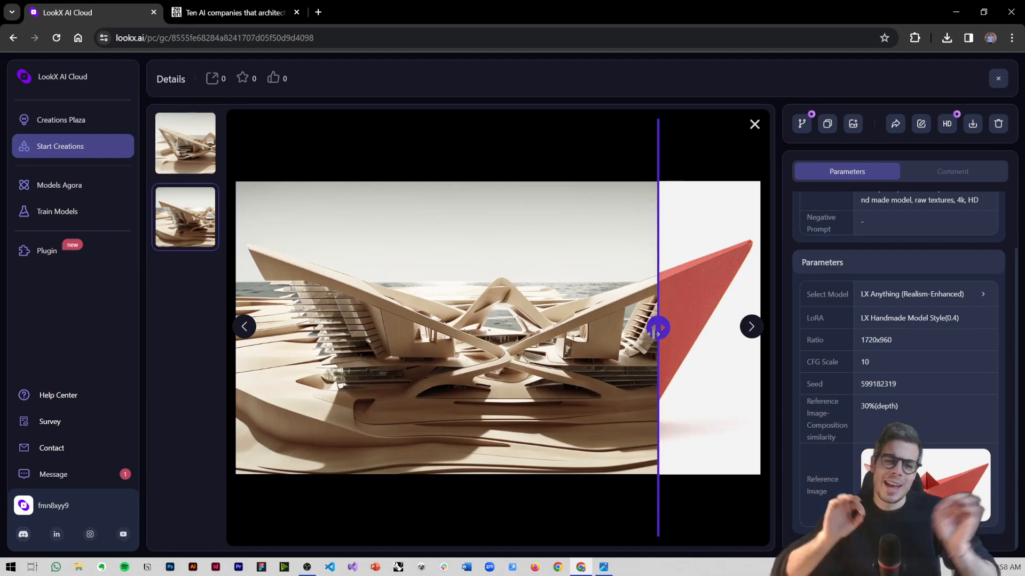
{"action": "left_click_drag", "start_coordinate": [662, 331], "coordinate": [552, 358]}
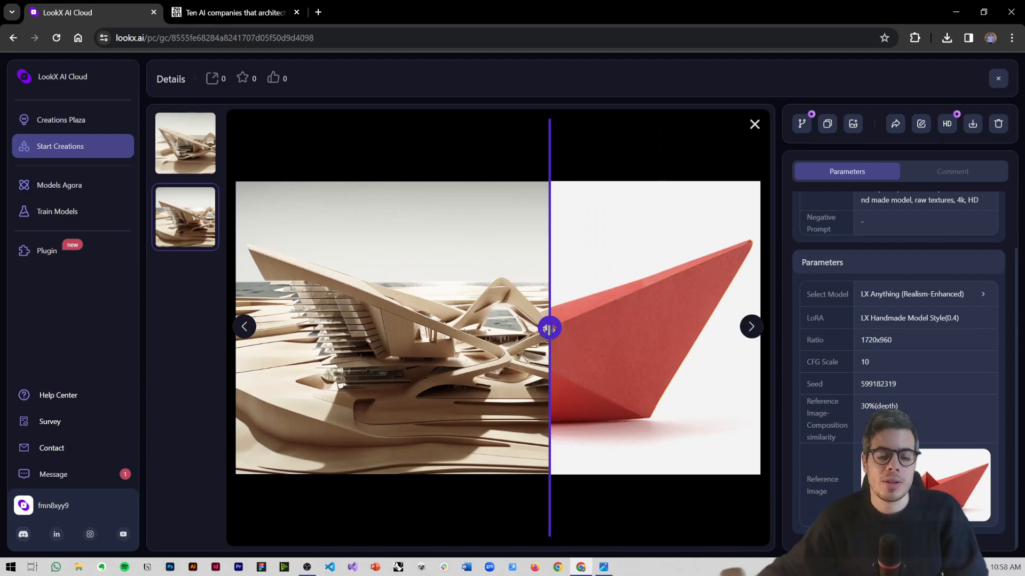
{"action": "left_click_drag", "start_coordinate": [549, 330], "coordinate": [490, 330]}
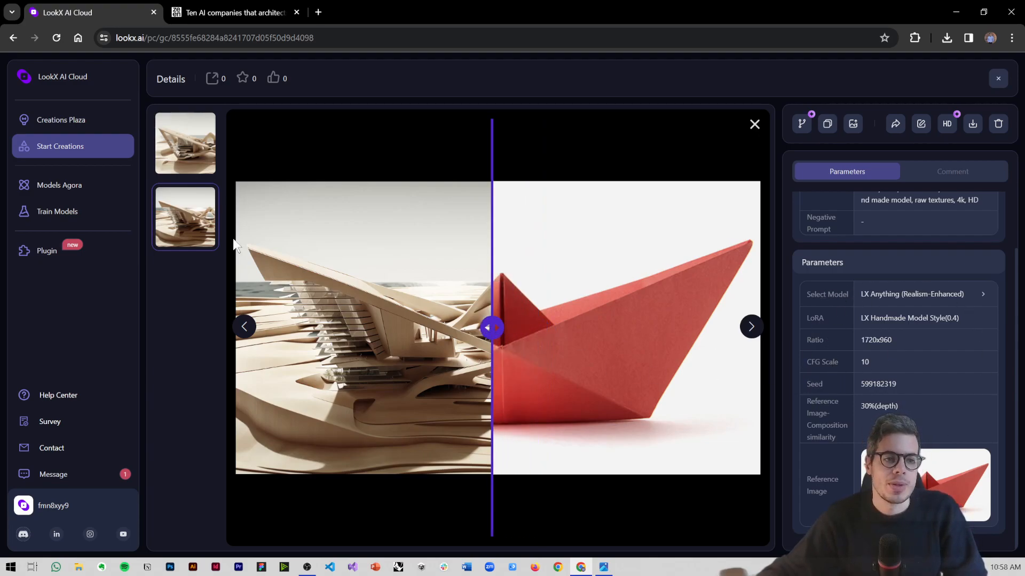
Open the Models Agora and browse the community's shared LoRA models across all categories.
{"action": "left_click", "coordinate": [69, 192]}
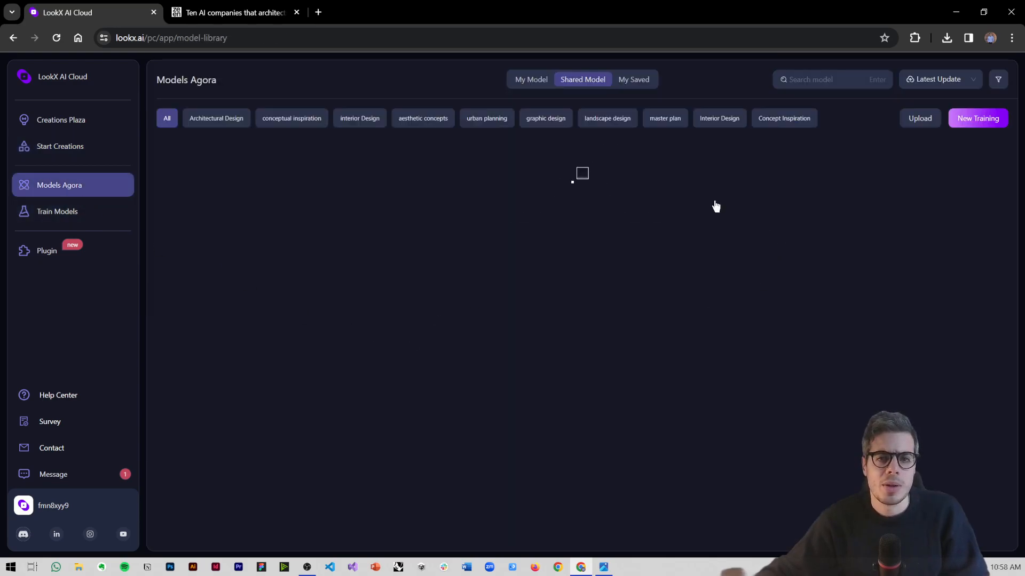
{"action": "scroll", "coordinate": [633, 458], "scroll_direction": "down", "scroll_amount": 3}
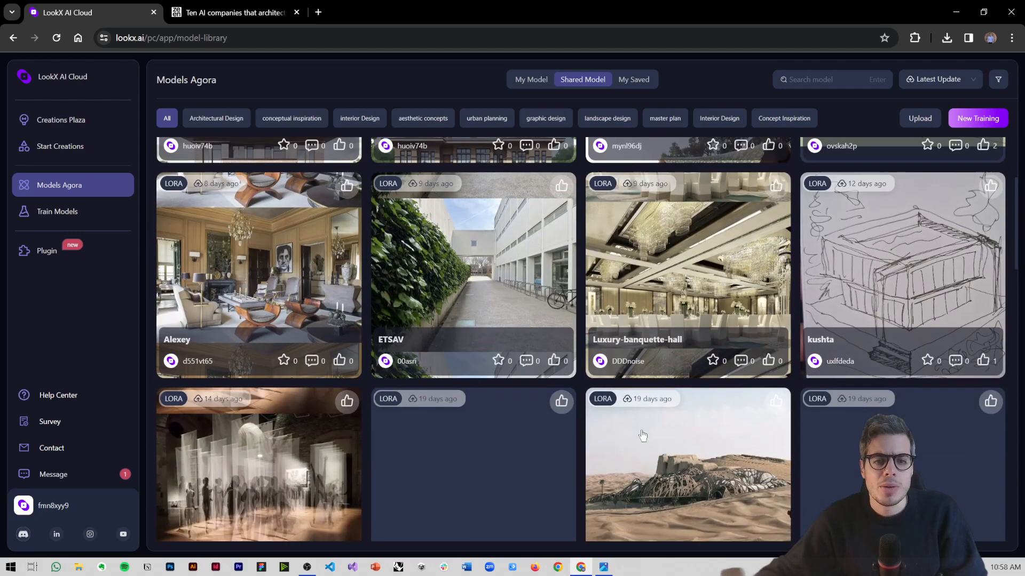
{"action": "scroll", "coordinate": [642, 435], "scroll_direction": "down", "scroll_amount": 3}
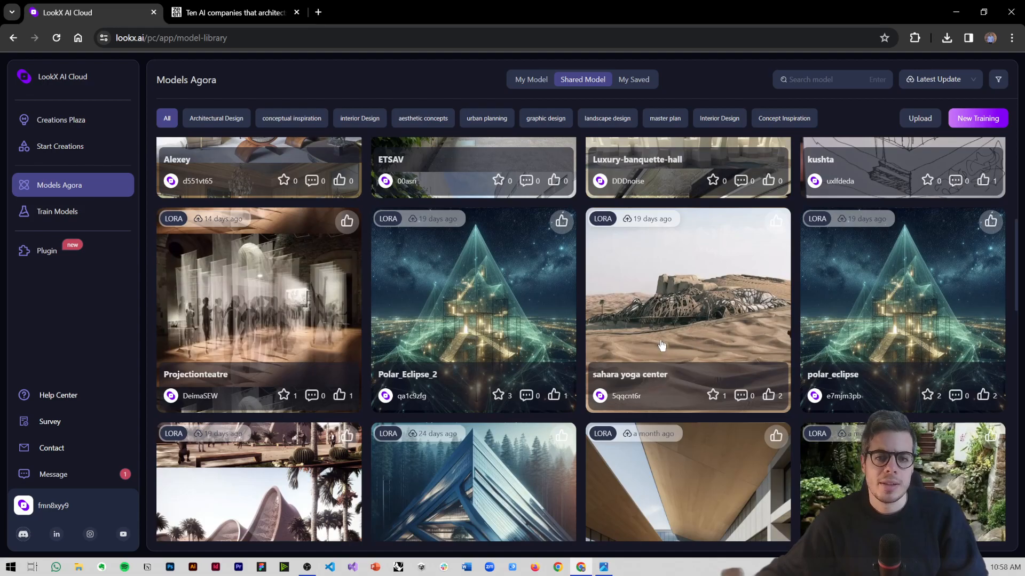
{"action": "scroll", "coordinate": [662, 346], "scroll_direction": "up", "scroll_amount": 3}
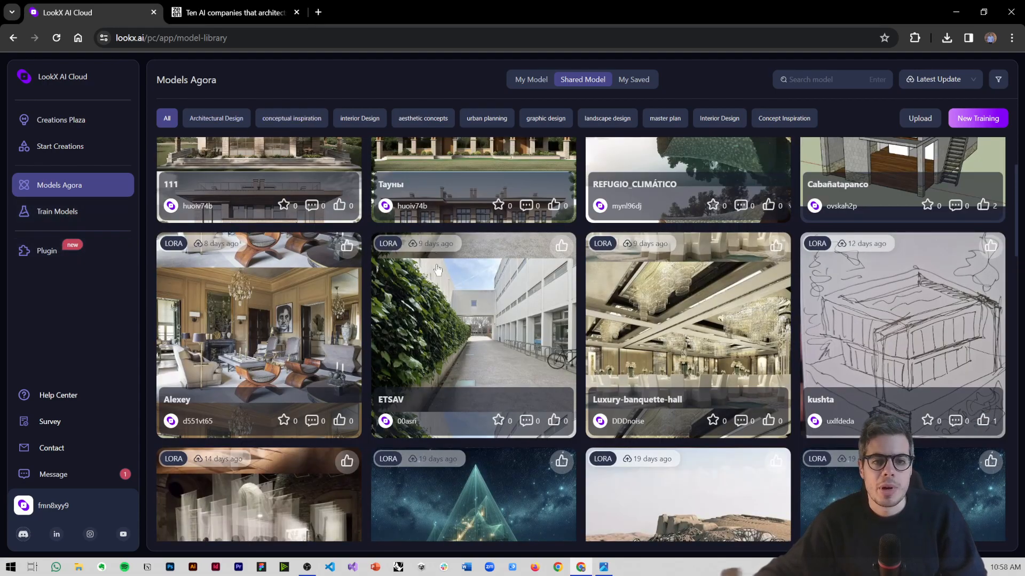
{"action": "scroll", "coordinate": [433, 268], "scroll_direction": "up", "scroll_amount": 2}
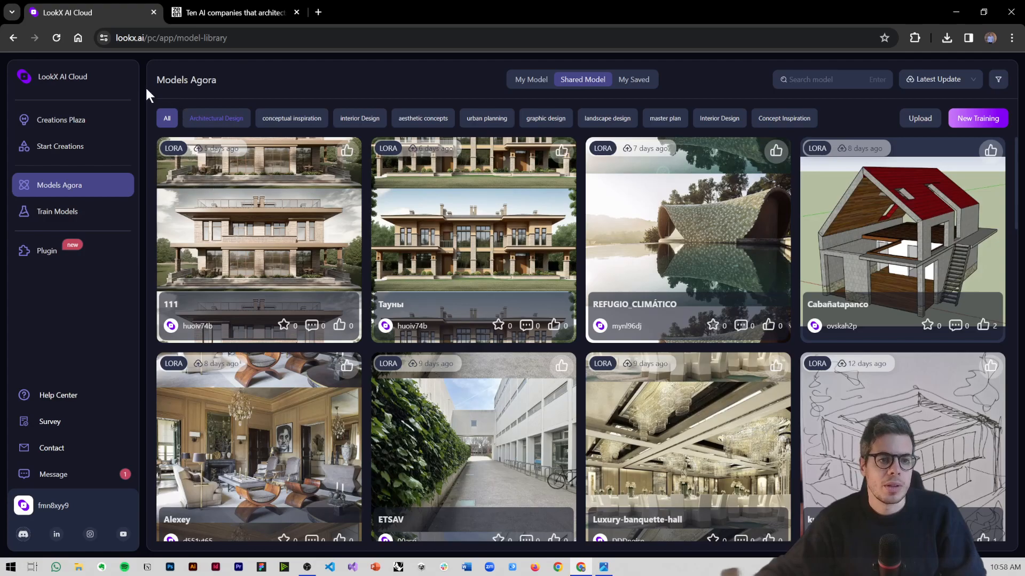
Return to Start Creations and open the first image of the 10:16 Zaha Hadid style office building record.
{"action": "left_click", "coordinate": [52, 150]}
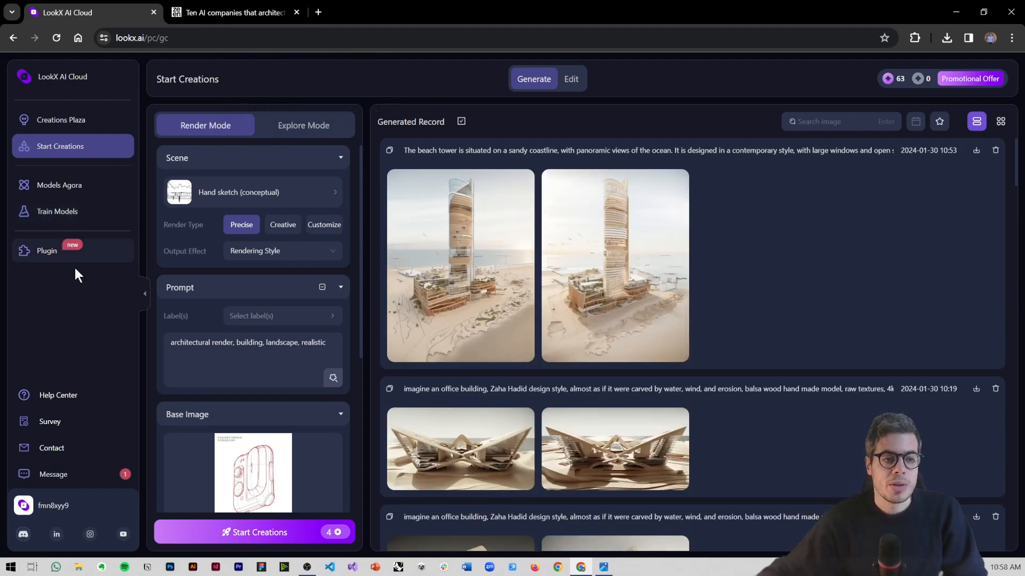
{"action": "mouse_move", "coordinate": [512, 294]}
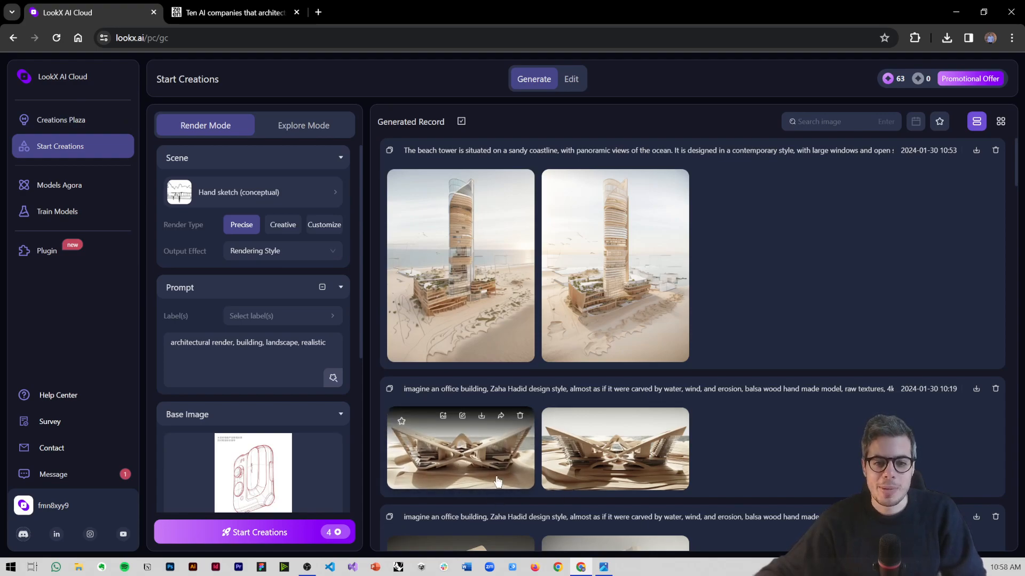
{"action": "scroll", "coordinate": [483, 454], "scroll_direction": "down", "scroll_amount": 5}
{"action": "left_click", "coordinate": [477, 422]}
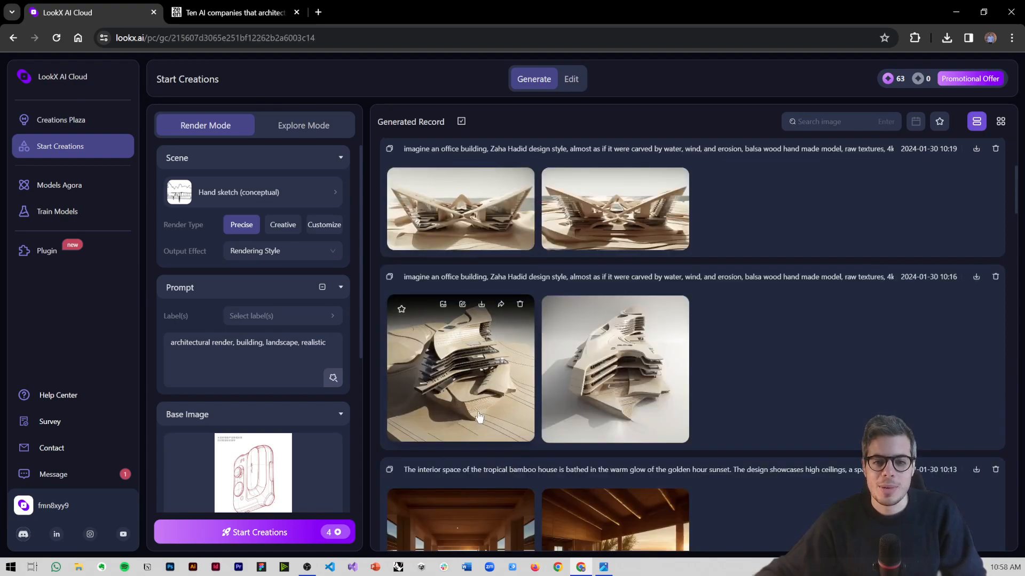